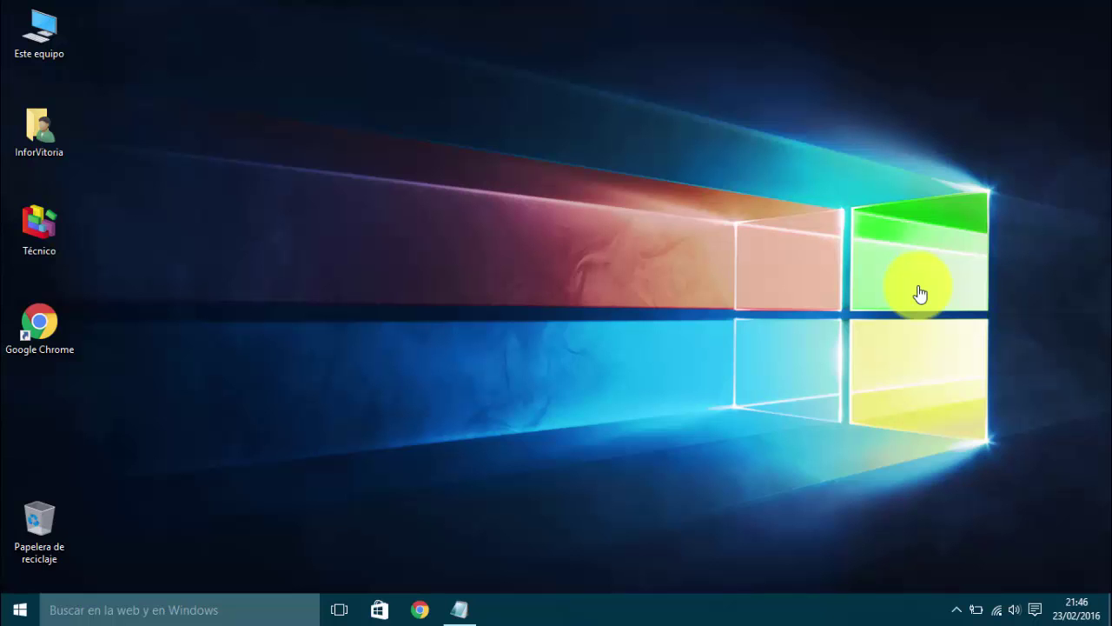
Step: In the Texto.txt note, highlight the phrase about the active WiFi service, then minimize Notepad
click(460, 604)
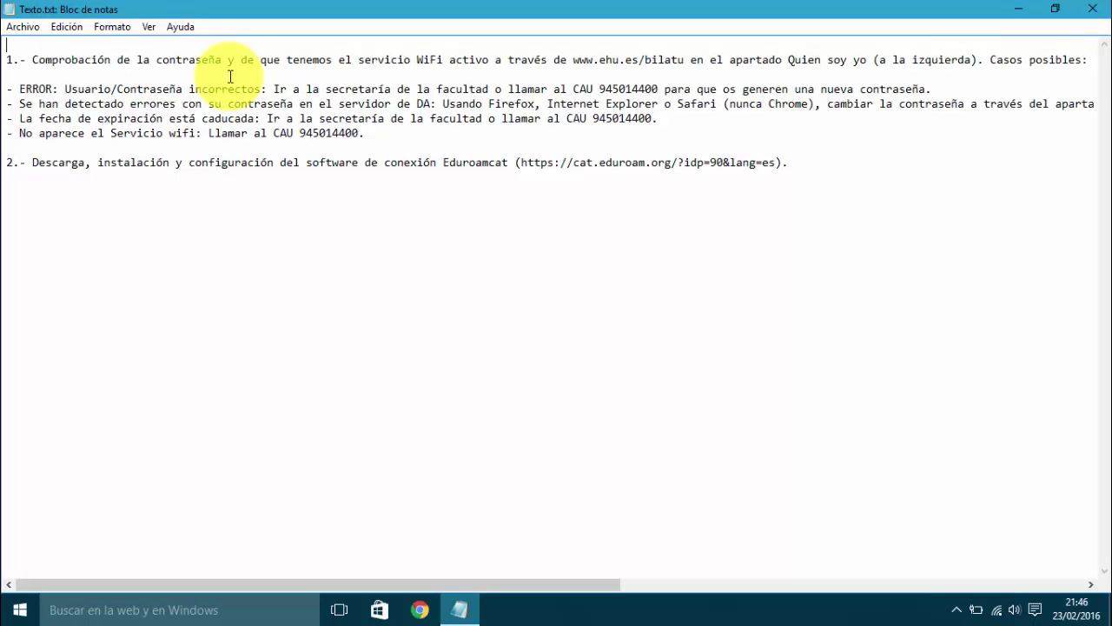
drag(359, 61, 538, 61)
click(606, 80)
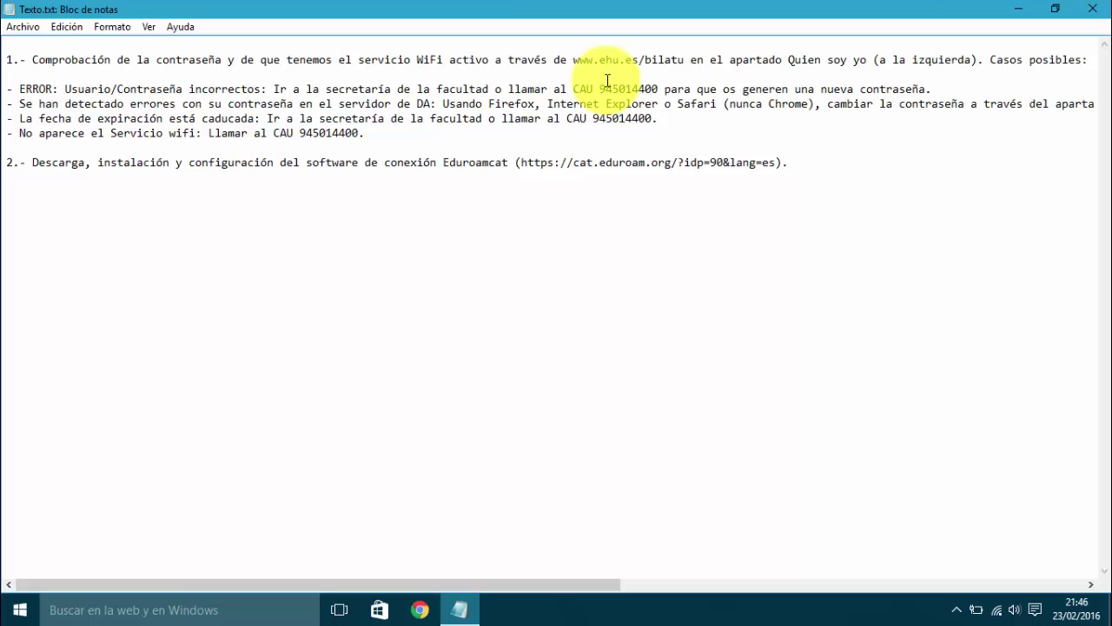
click(1018, 9)
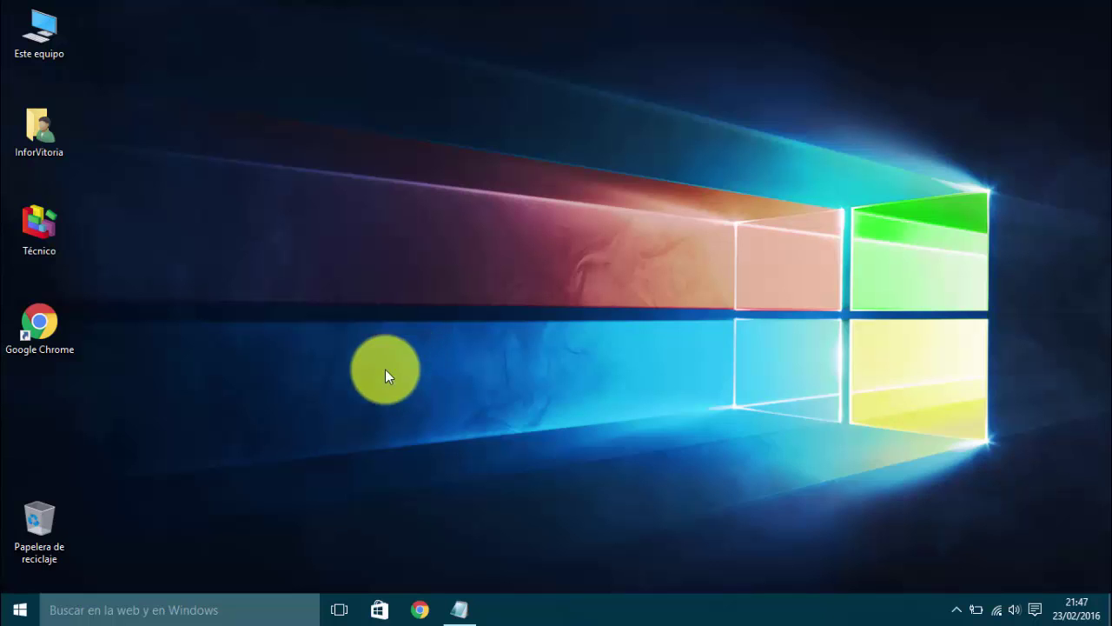
Step: Search Windows for 'mozi' and launch Mozilla Firefox
click(213, 610)
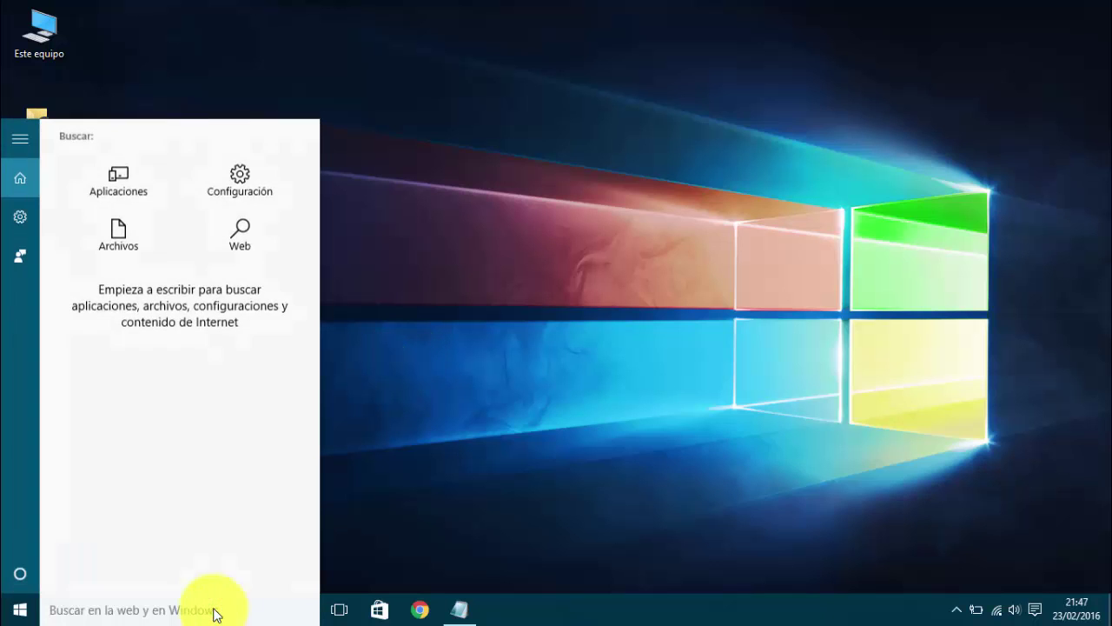
text(mozi)
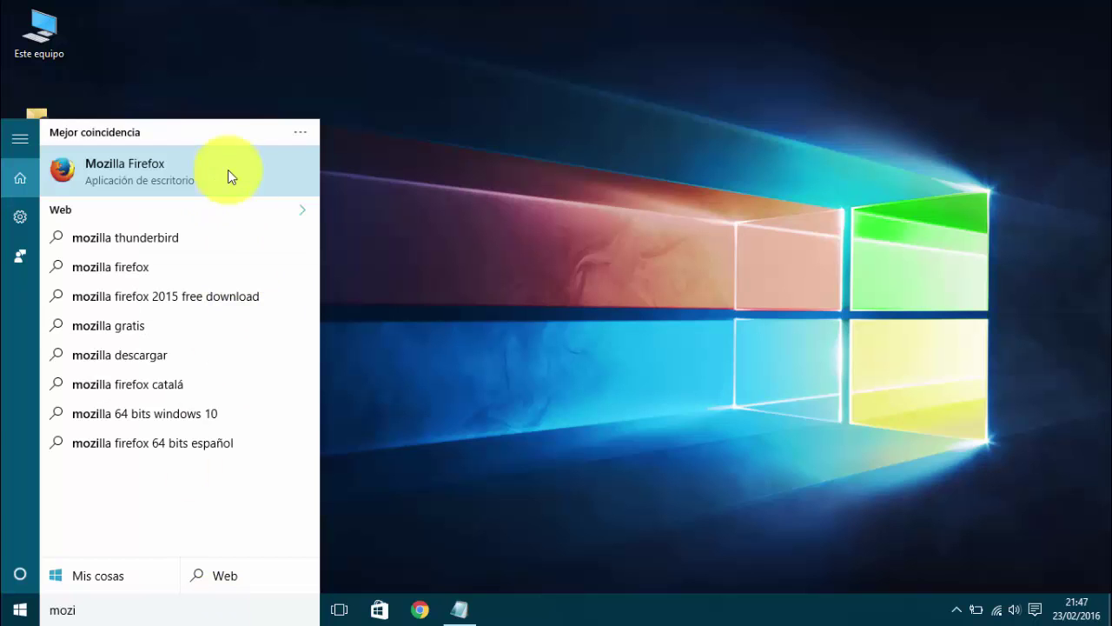
click(161, 172)
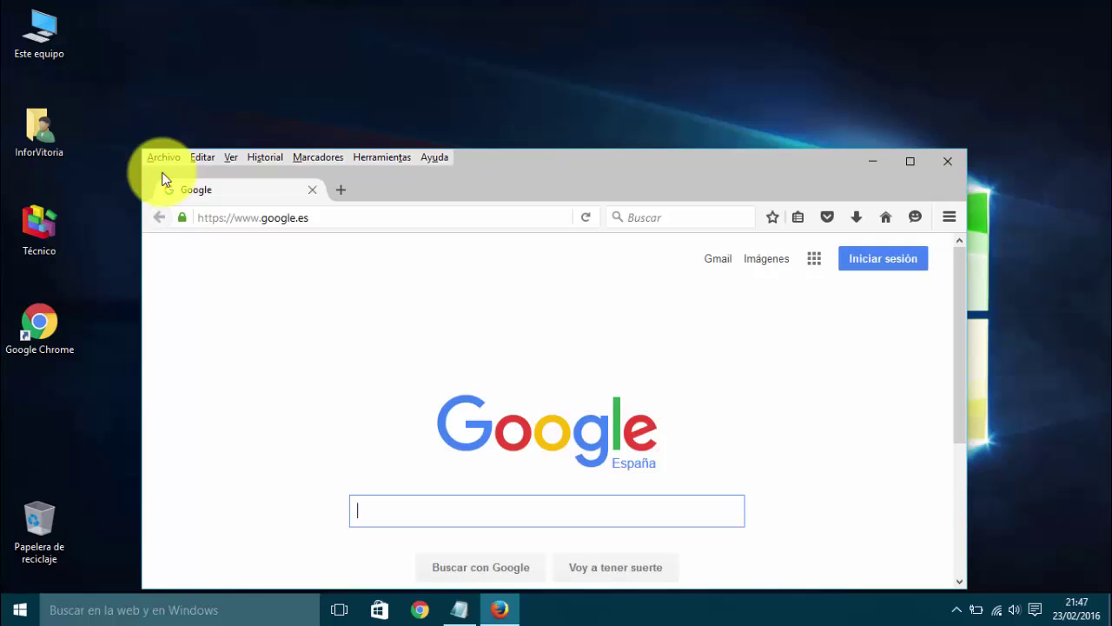
click(908, 160)
click(286, 66)
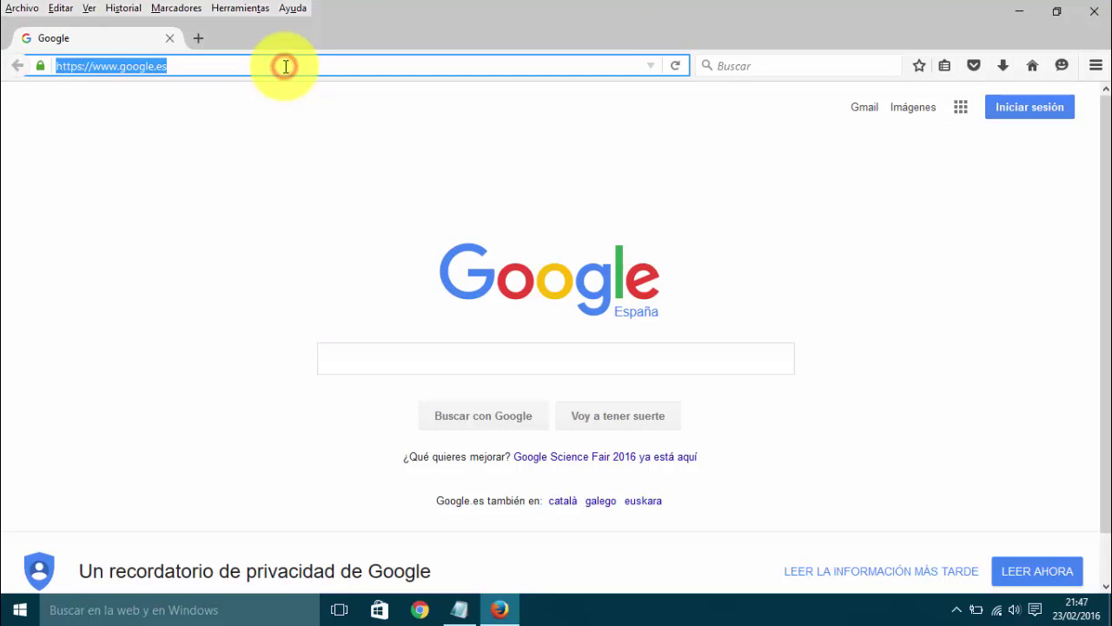
text(www.)
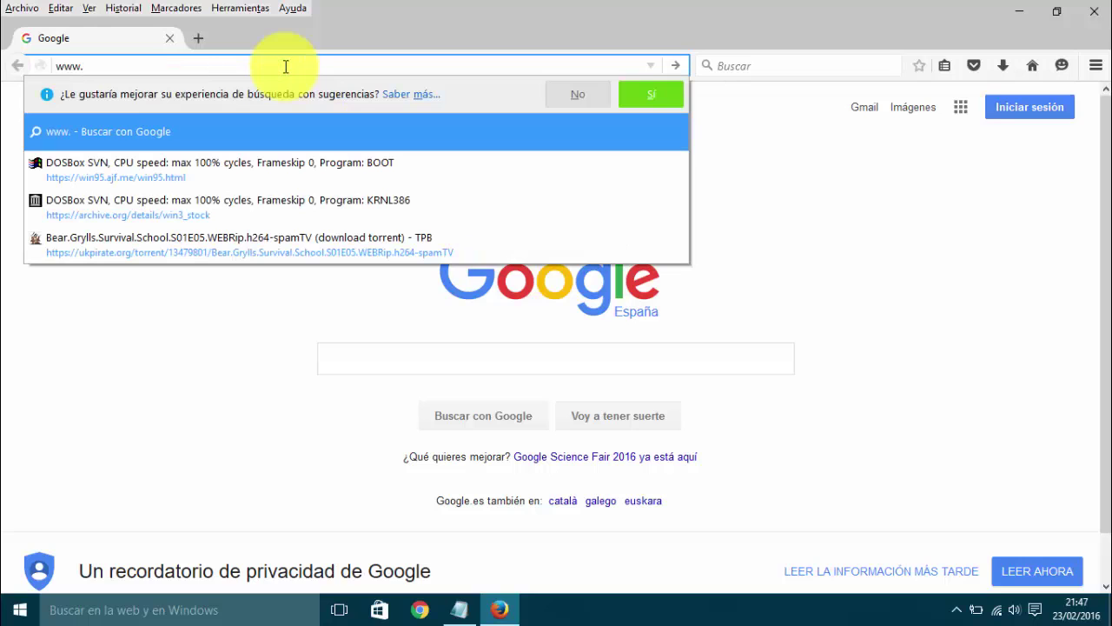
text(ehu.es)
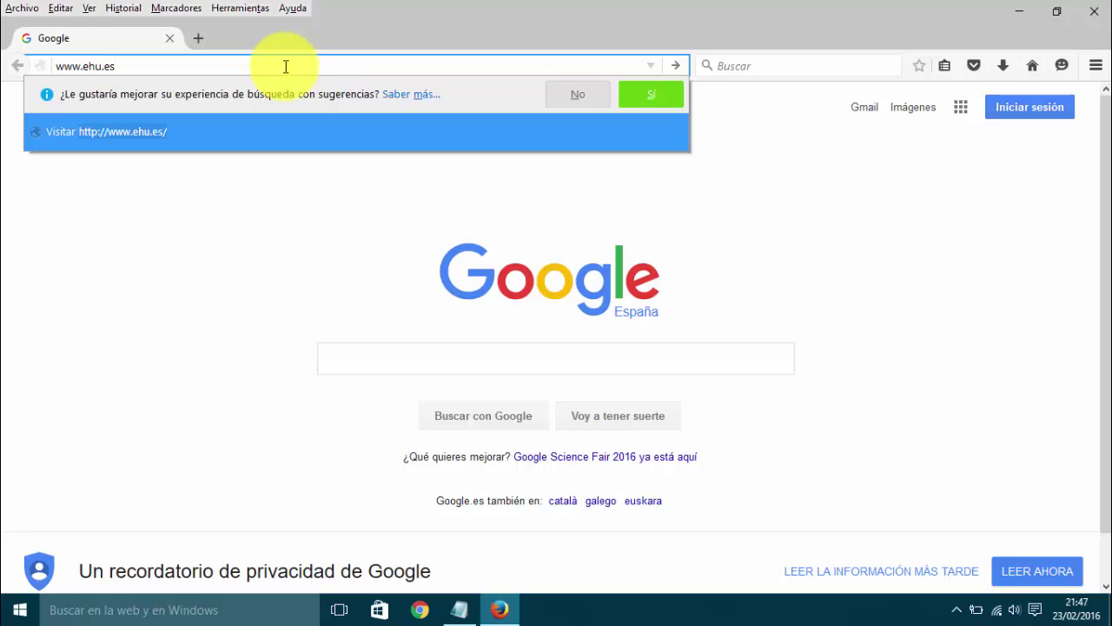
key(BackSpace)
text(us/bilatu)
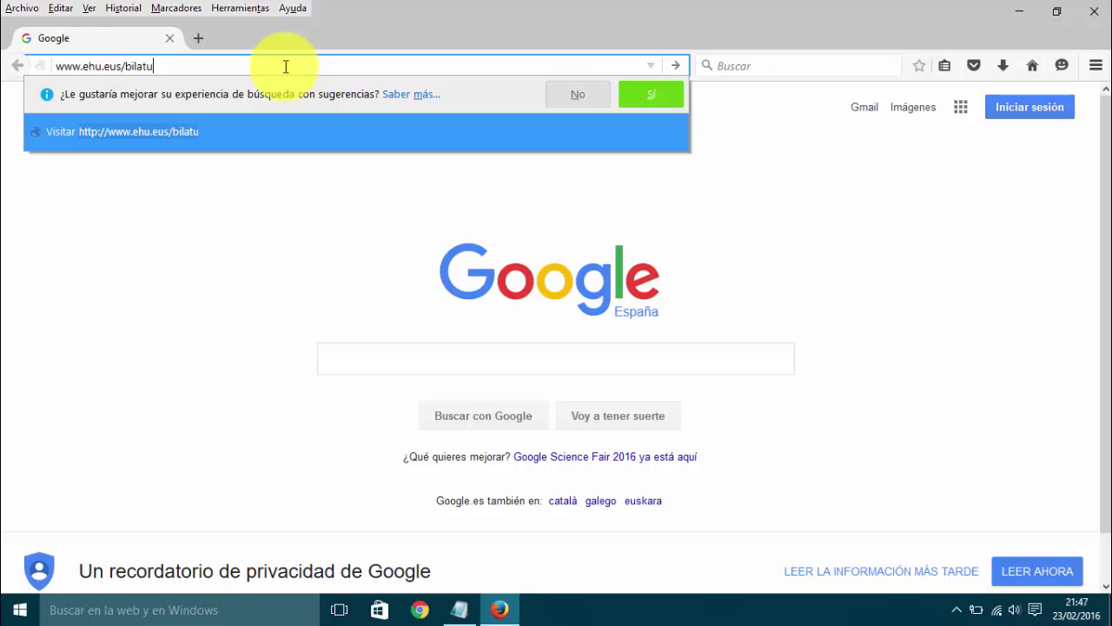
key(Return)
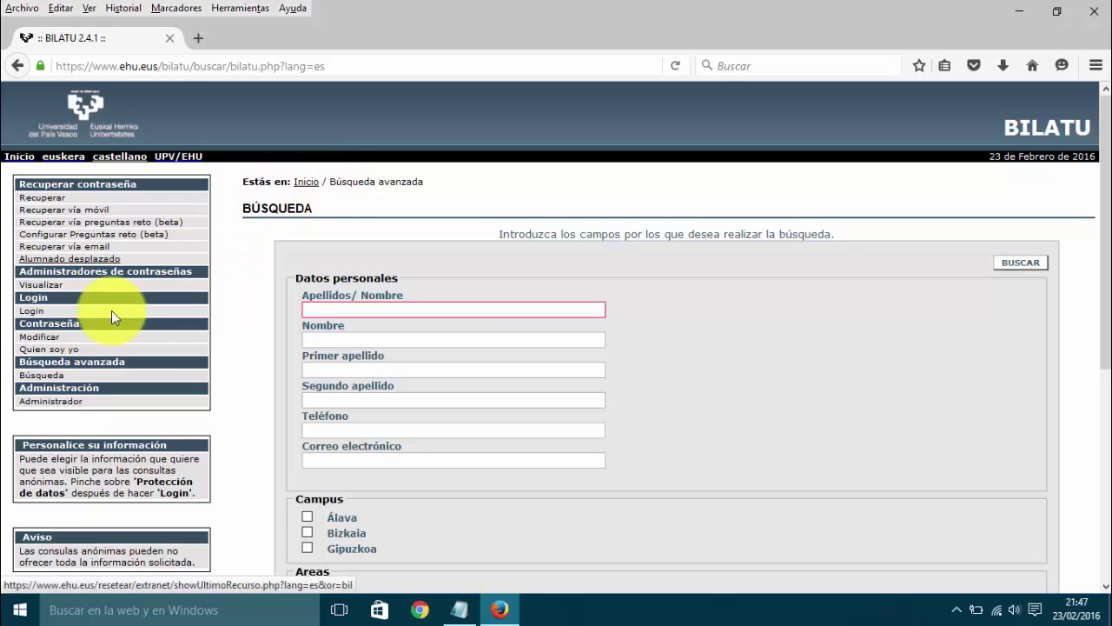
Step: On the Quien soy yo page, enter the LDAP username, replacing the wrong earlier entries
click(43, 351)
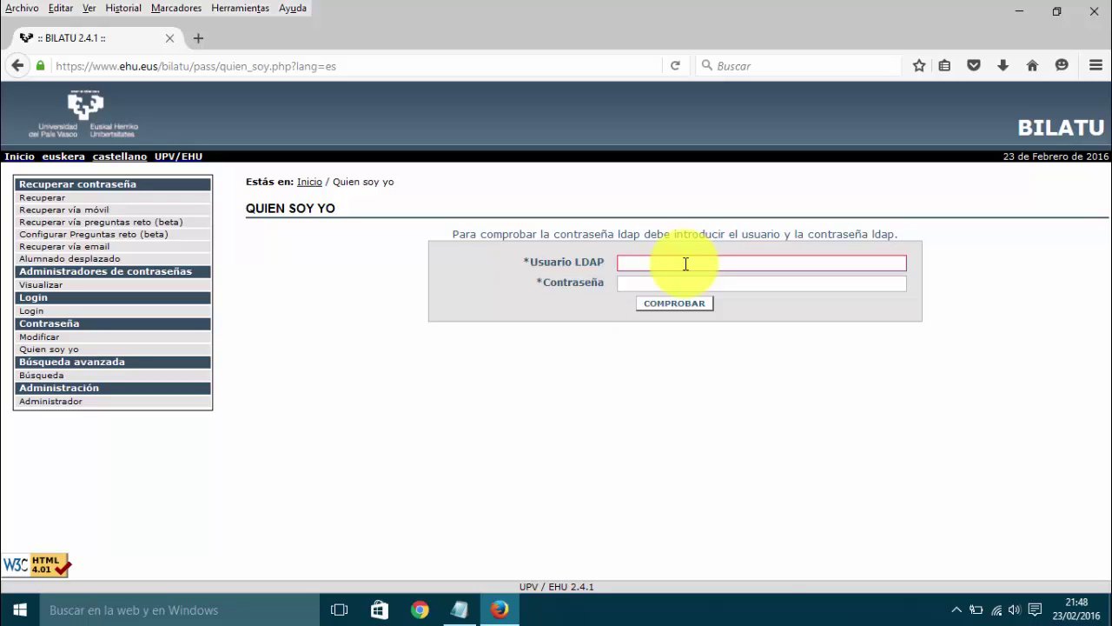
click(636, 263)
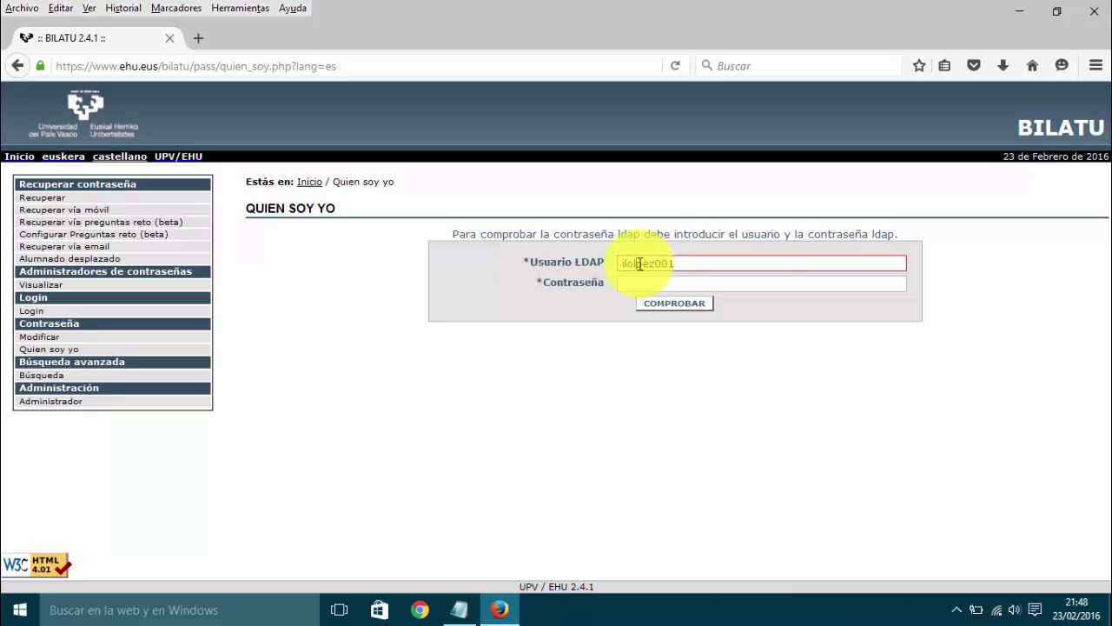
key(BackSpace)
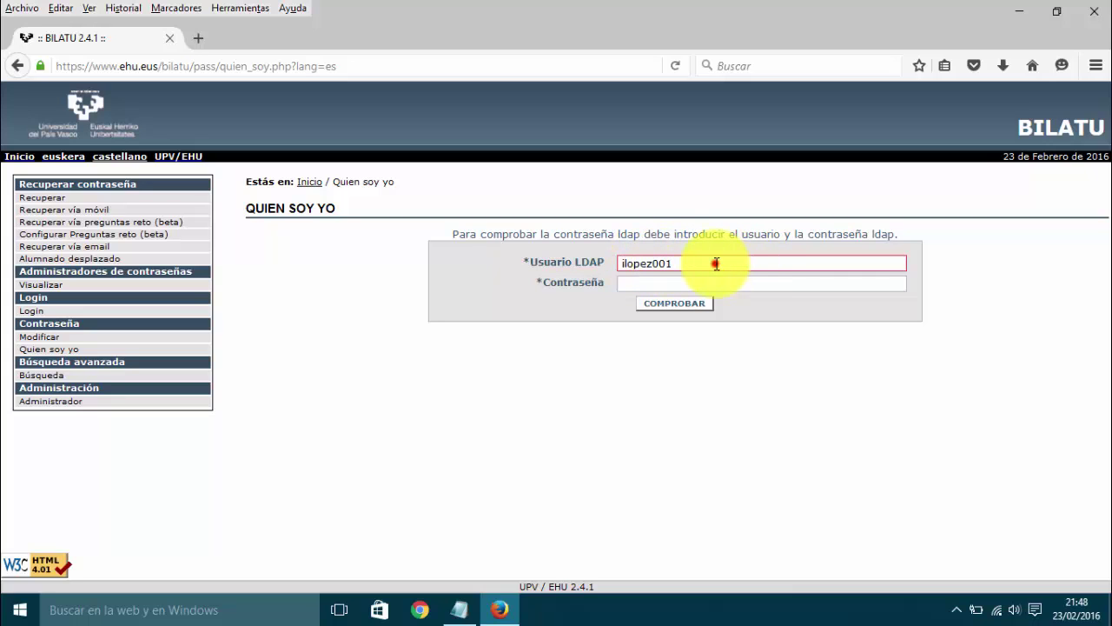
drag(714, 263, 599, 263)
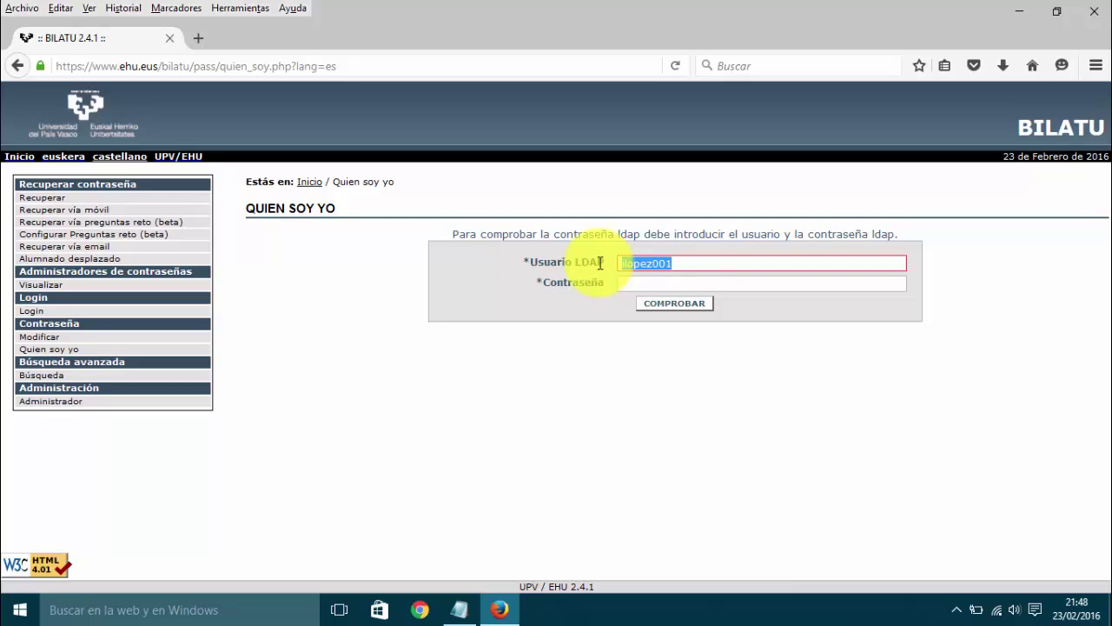
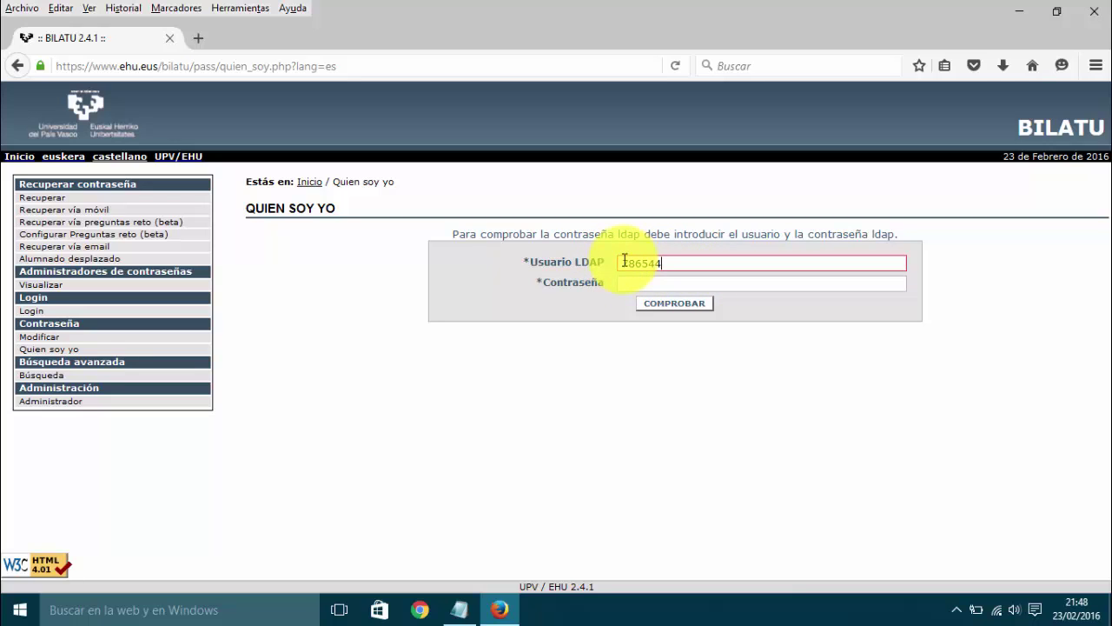
double_click(681, 265)
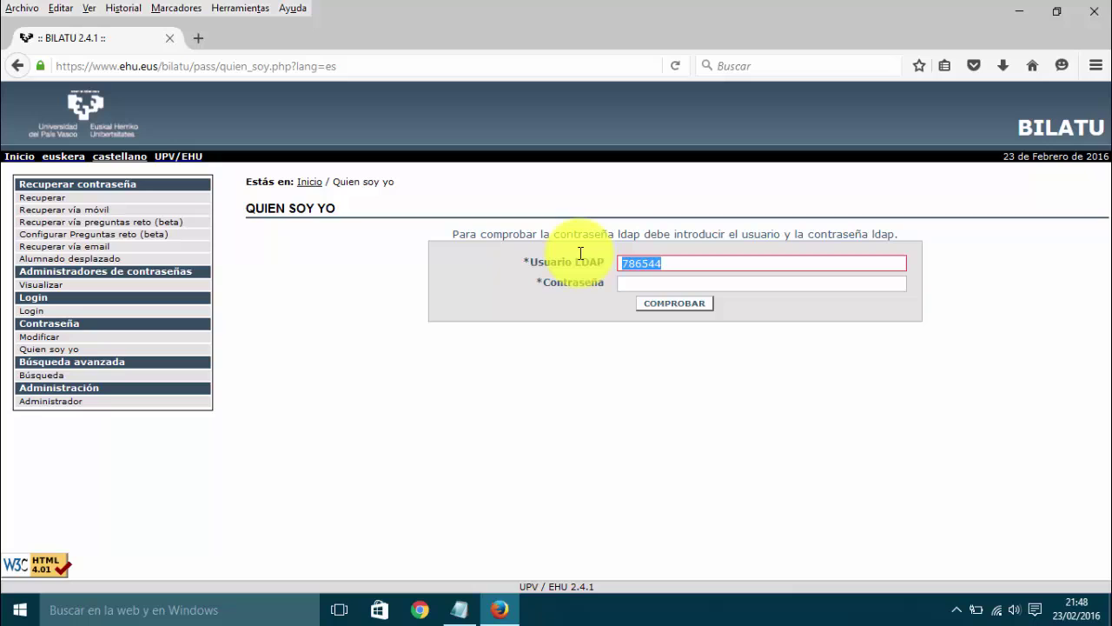
key(BackSpace)
Step: Enter the account password, submit the credentials, and decline Firefox's save-password offer
key(Tab)
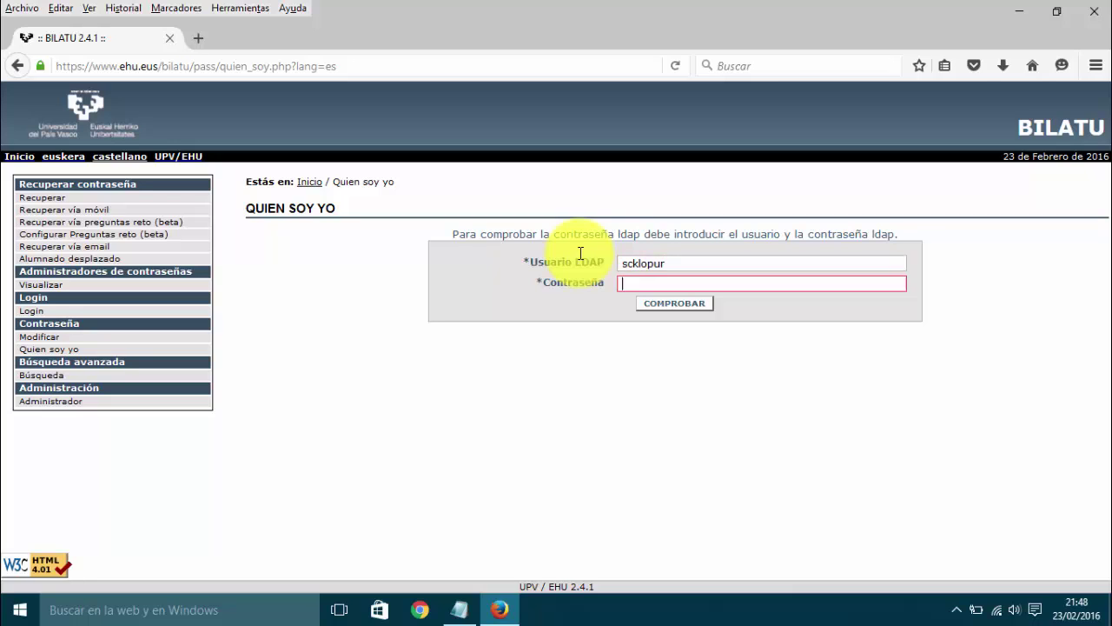
text(********)
key(Return)
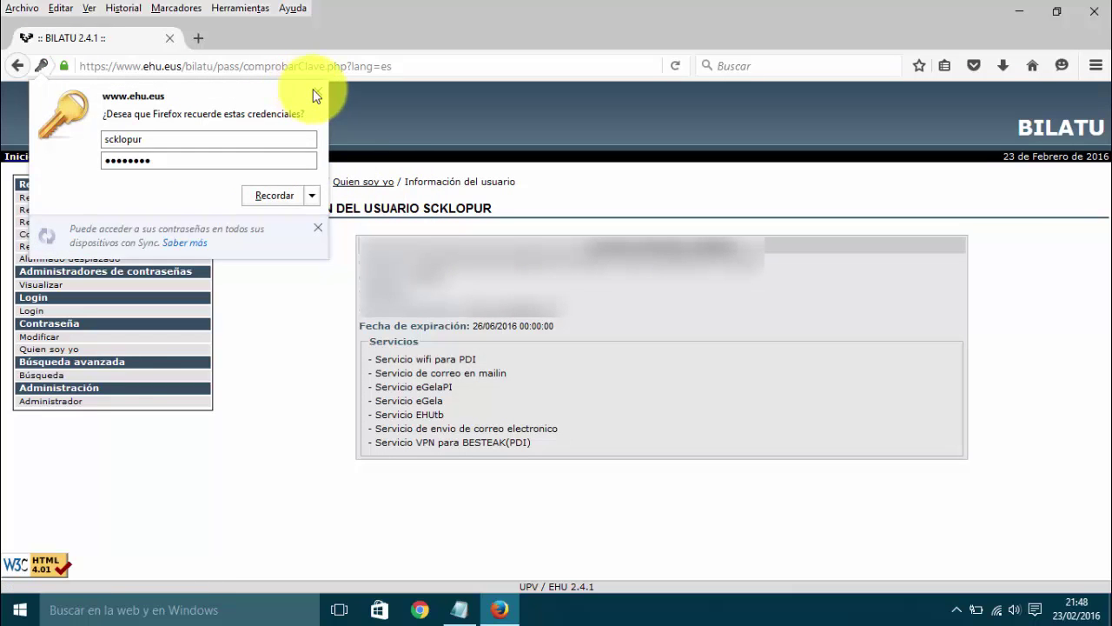
click(318, 90)
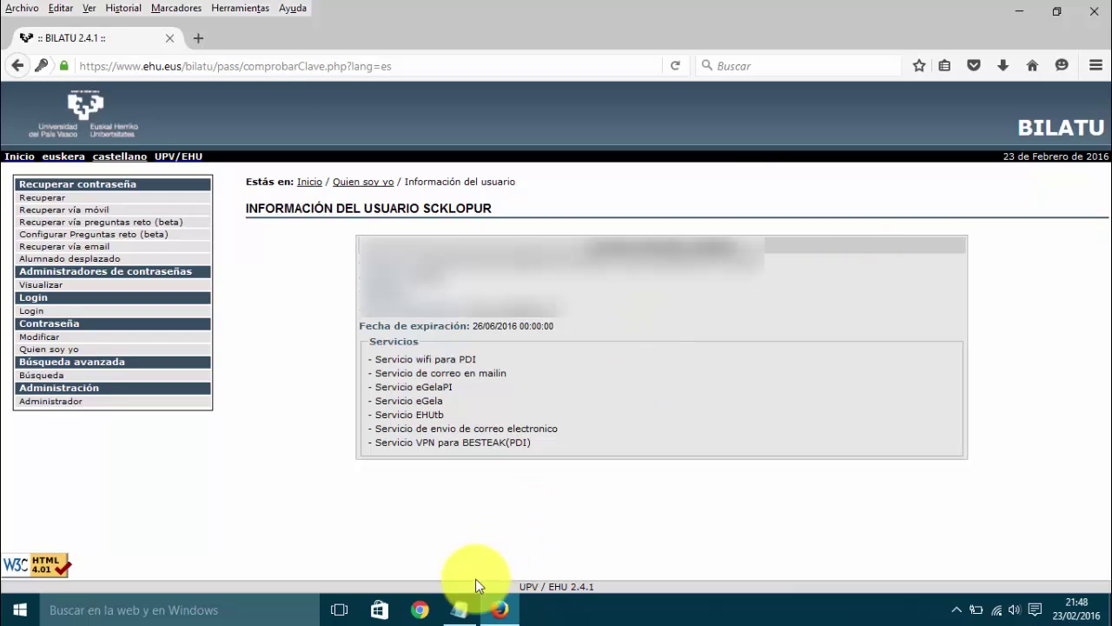
click(458, 608)
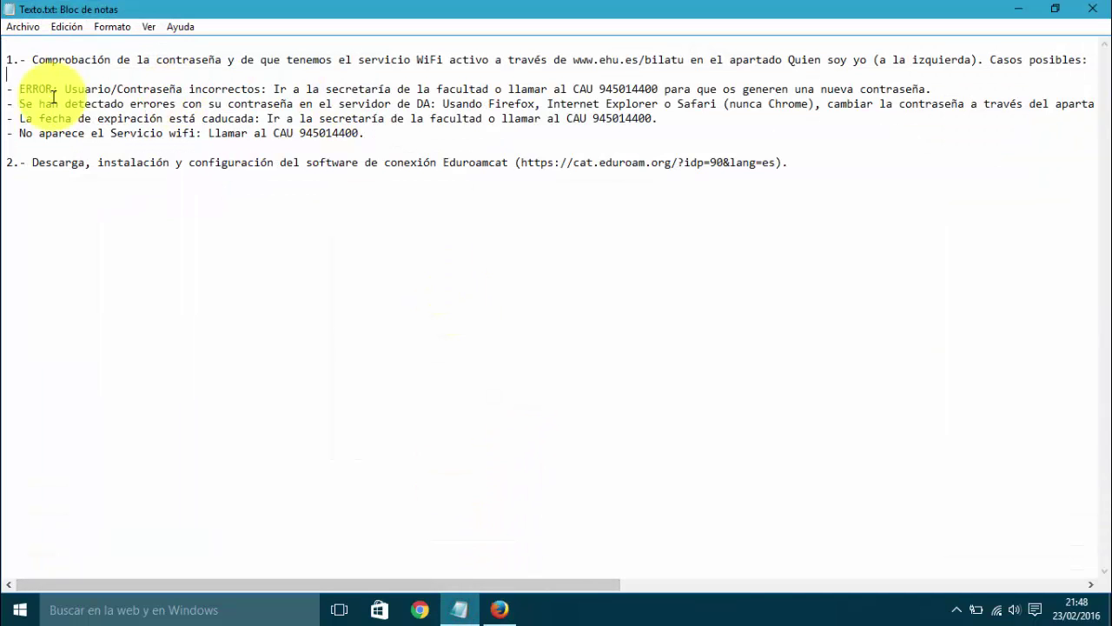
drag(20, 88, 262, 89)
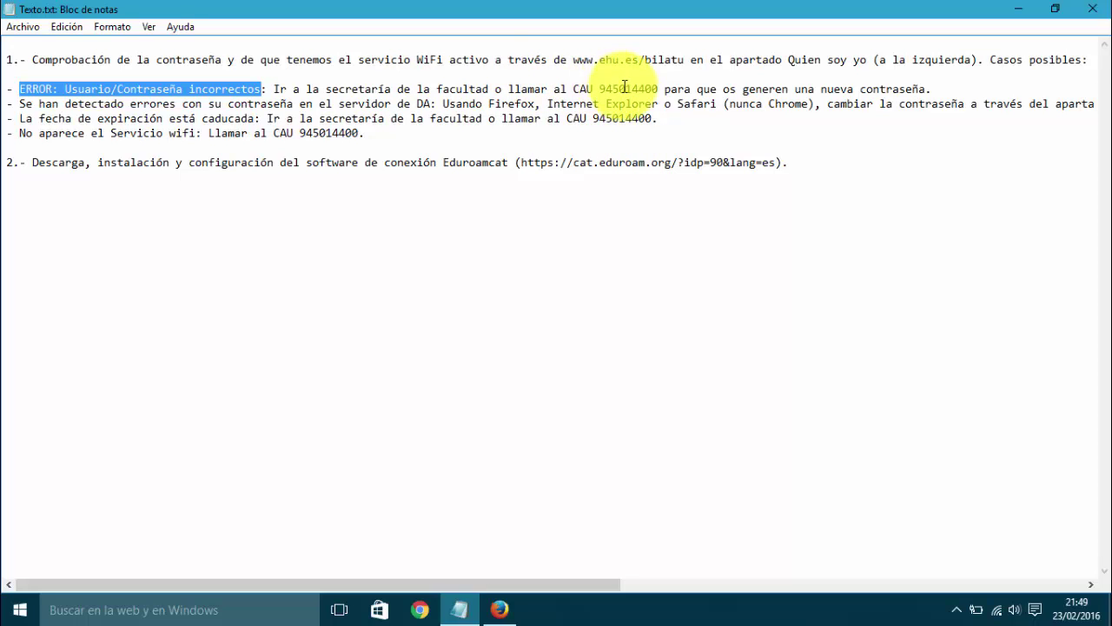
double_click(624, 88)
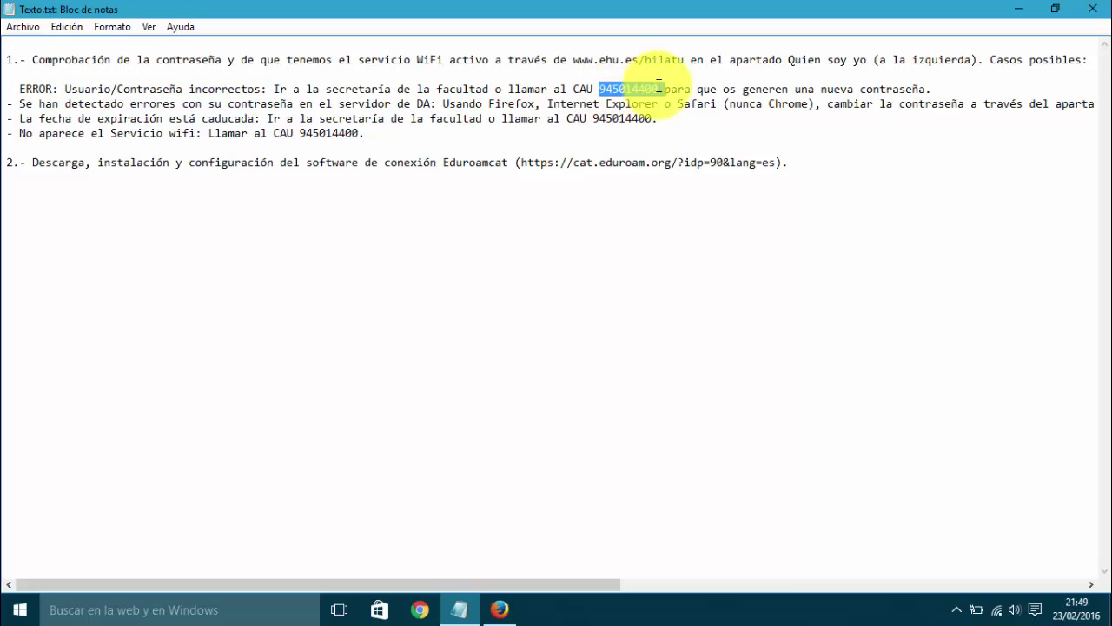
click(952, 90)
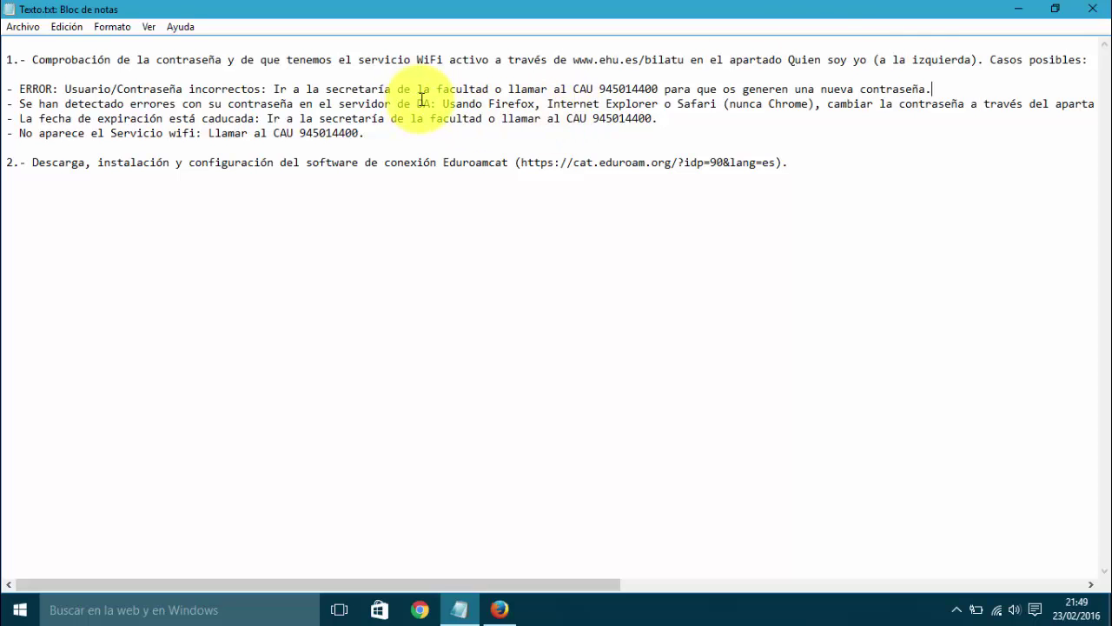
drag(431, 104, 21, 105)
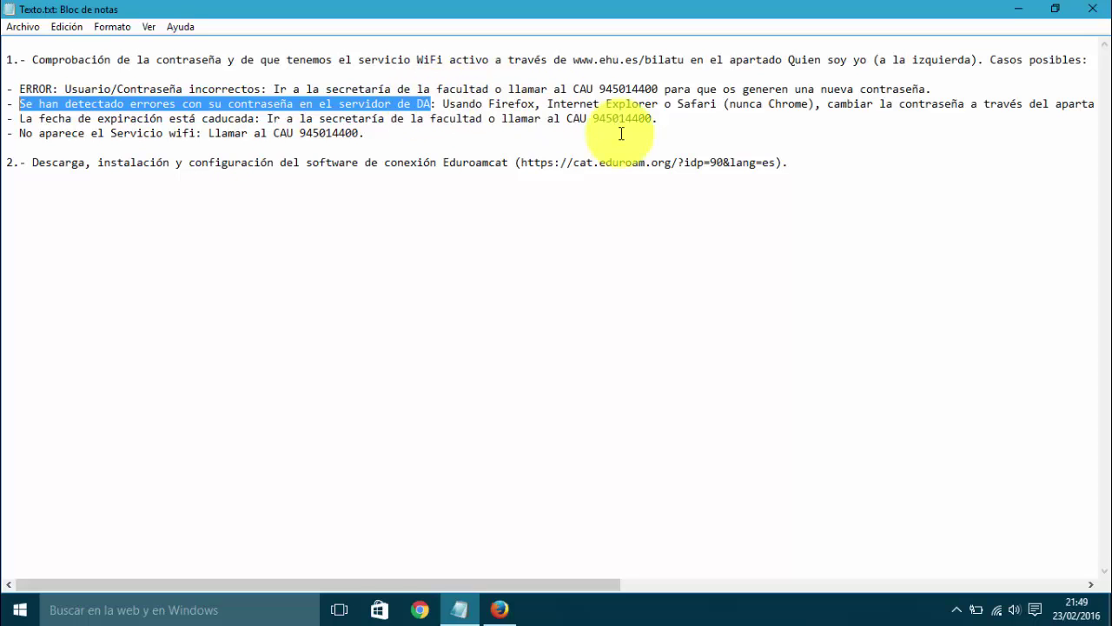
drag(370, 578, 552, 577)
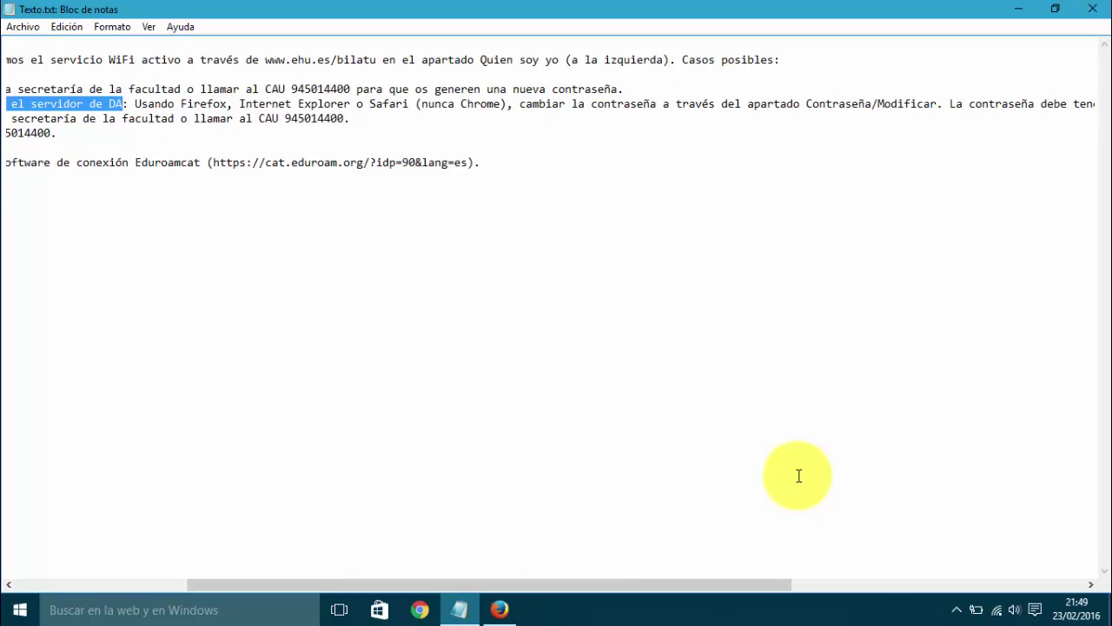
click(500, 609)
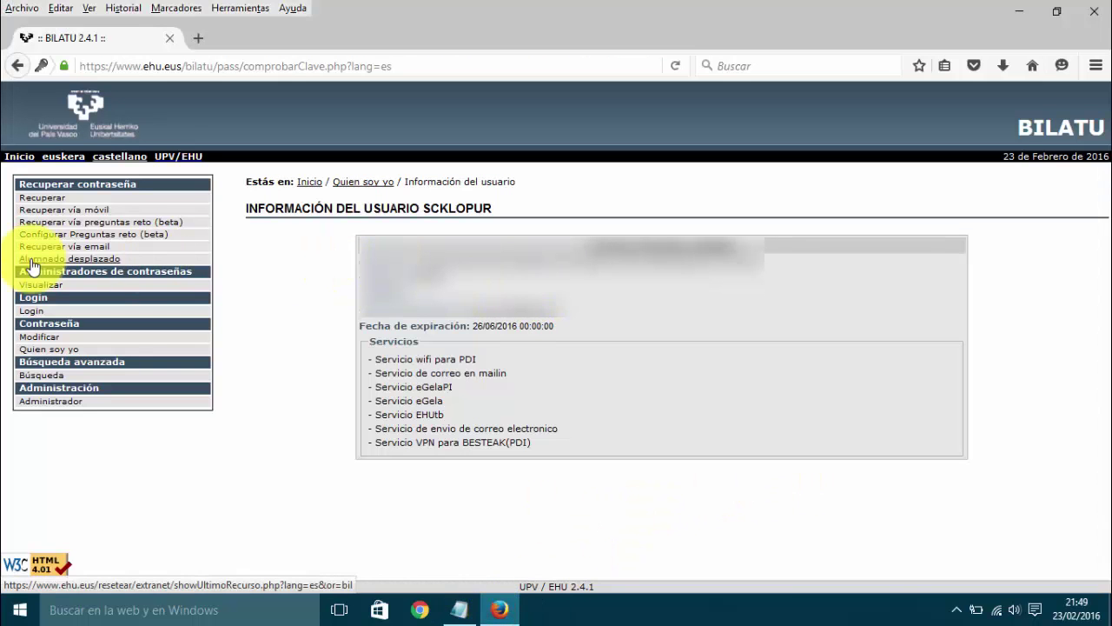
Step: Open the Contraseña > Modificar page and go through its old, new and repeat password fields
click(39, 338)
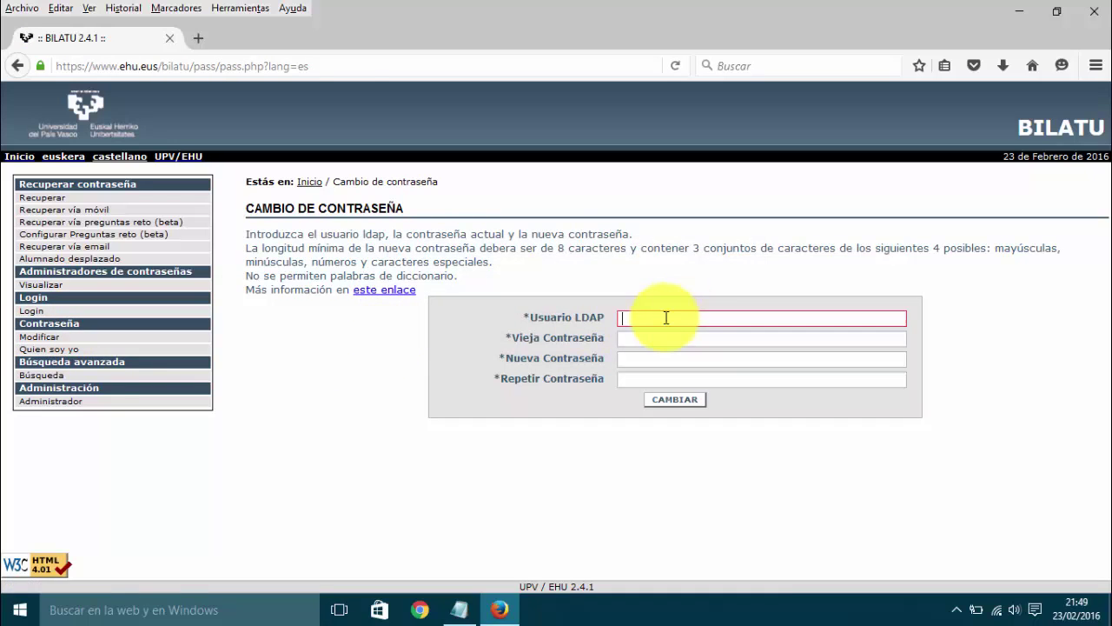
click(645, 339)
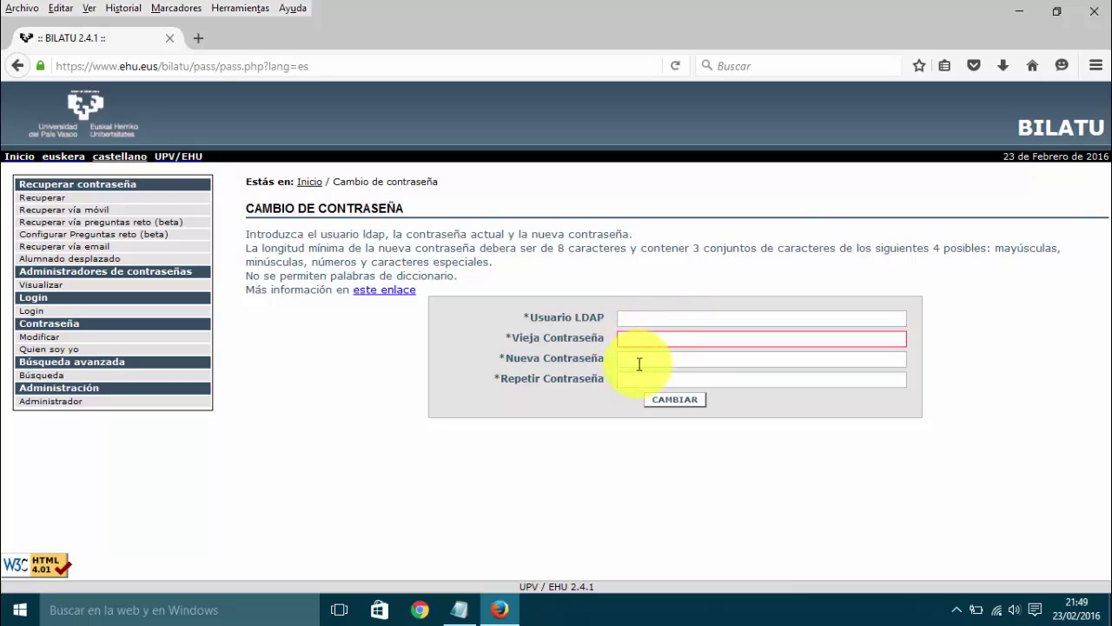
click(625, 359)
click(629, 379)
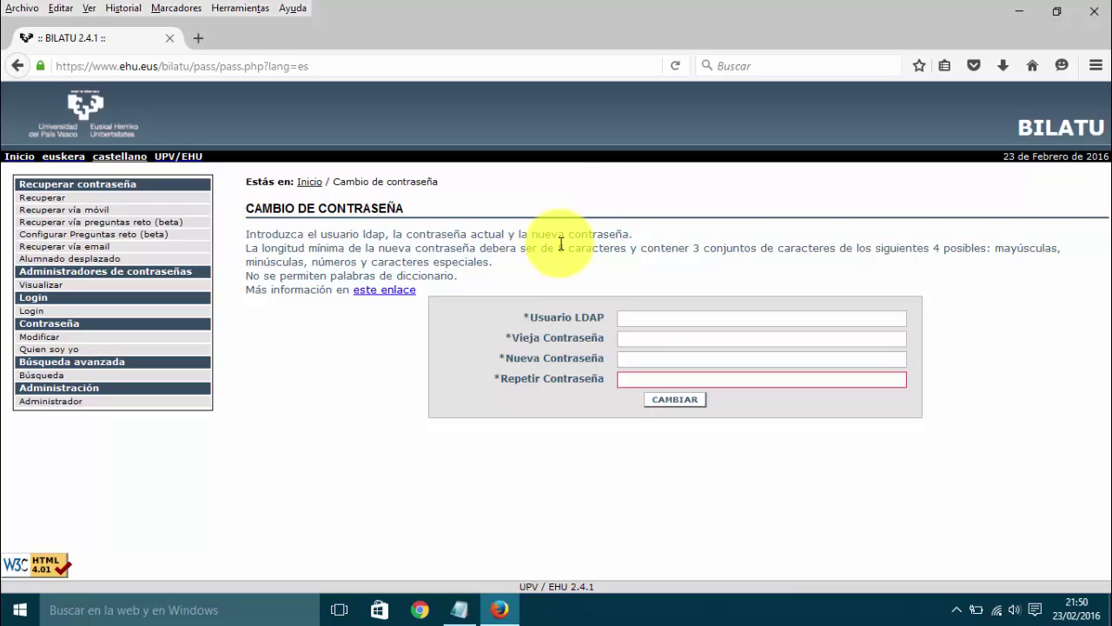
Step: Highlight the 8-character minimum and the mayúsculas, minúsculas and números character types
drag(558, 248, 627, 250)
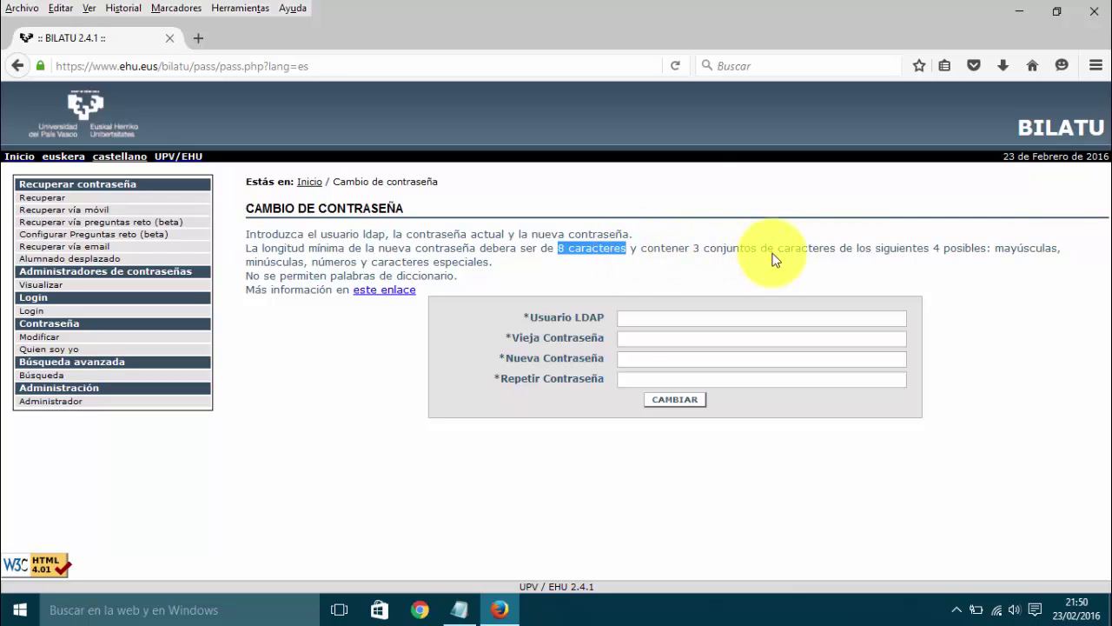
click(995, 248)
drag(995, 248, 1058, 249)
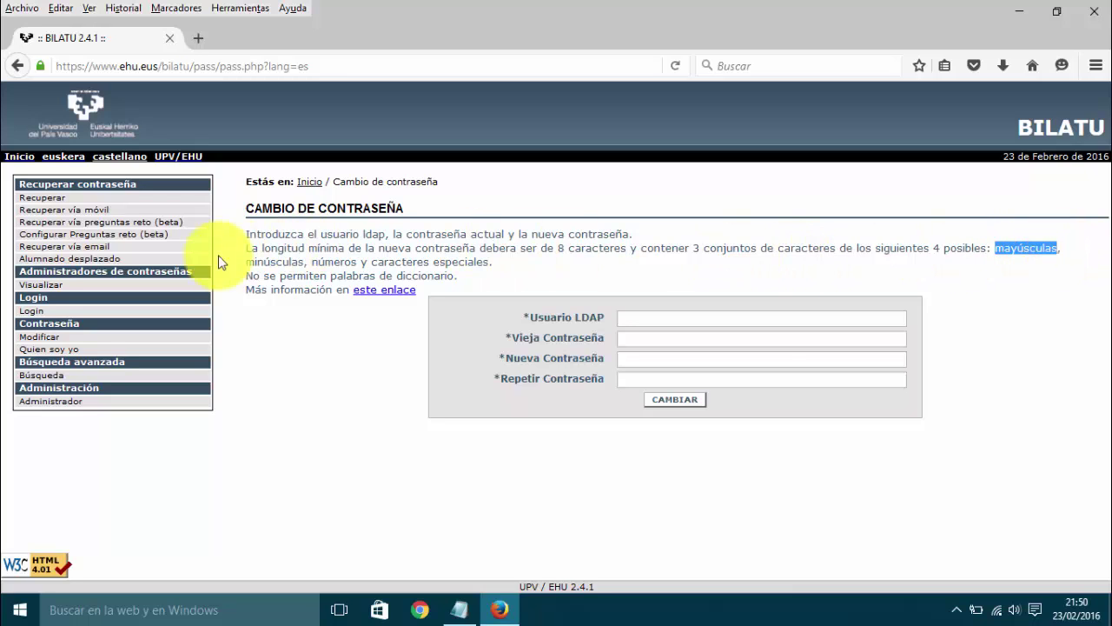
click(259, 260)
double_click(259, 260)
click(330, 258)
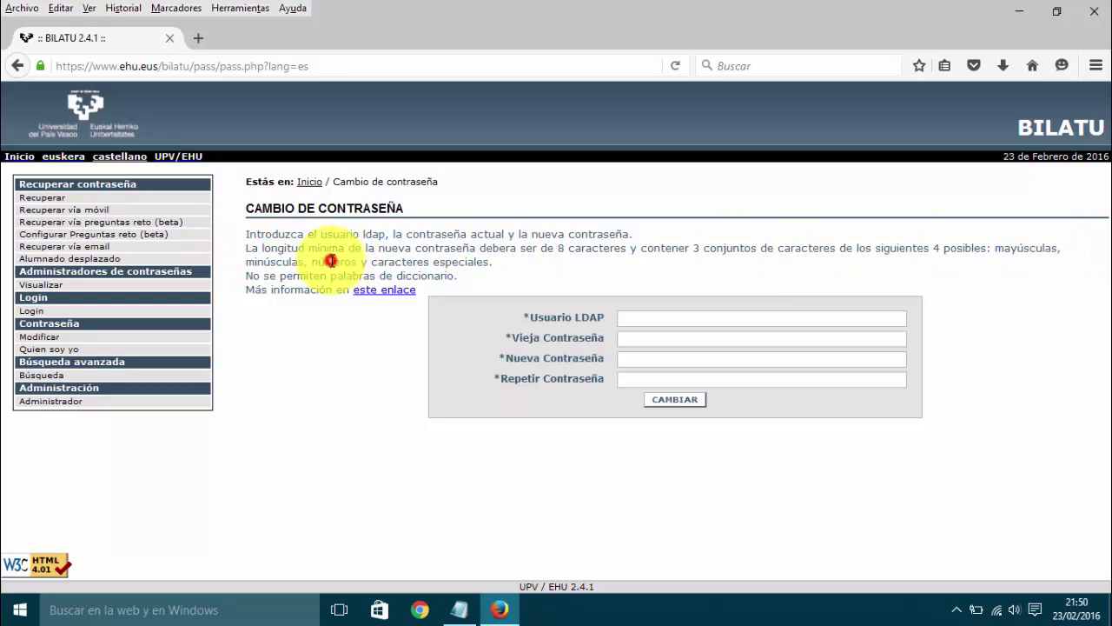
double_click(332, 261)
click(512, 265)
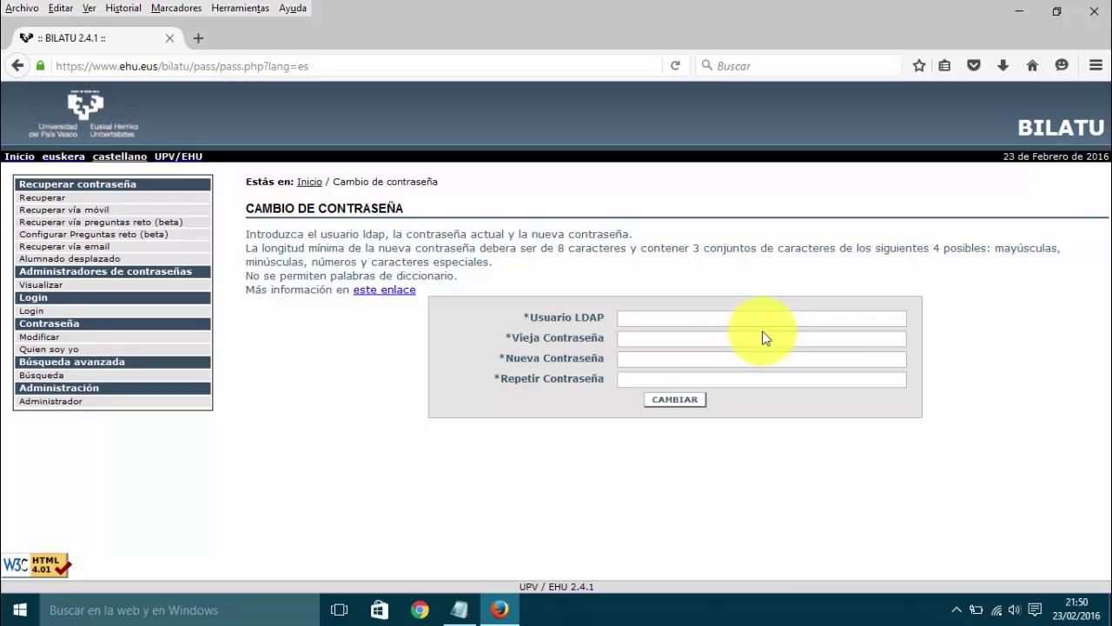
click(461, 608)
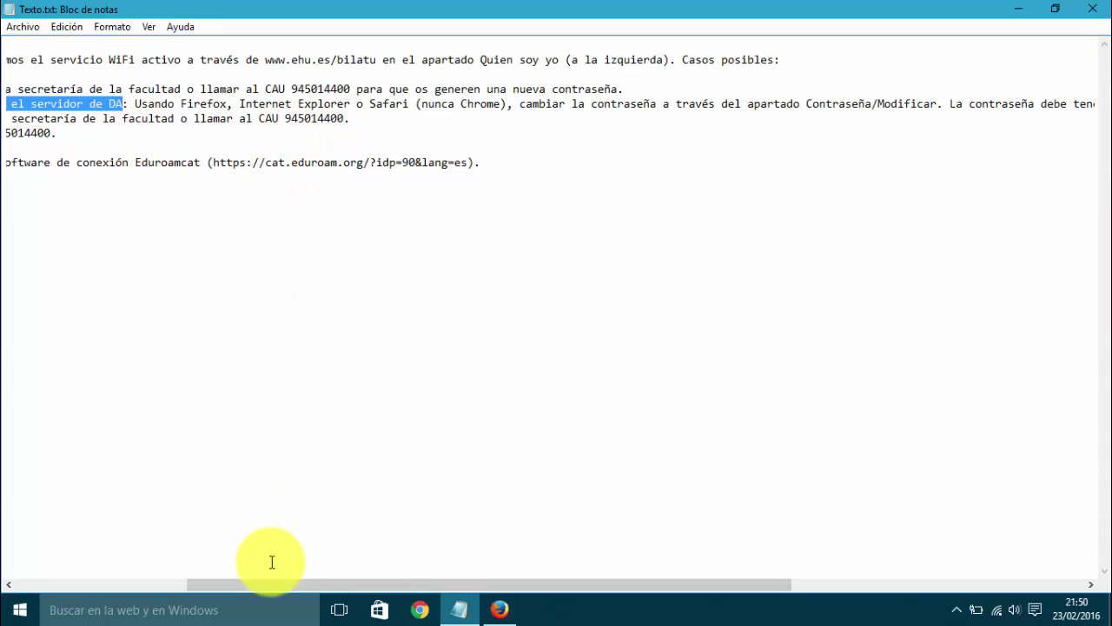
drag(261, 584, 78, 571)
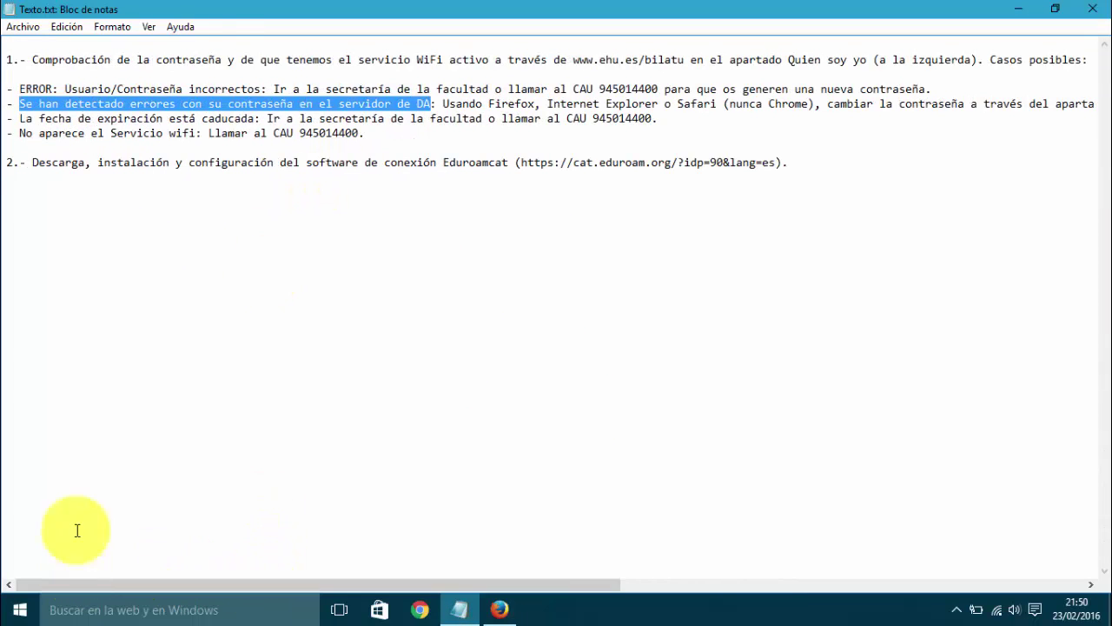
drag(19, 118, 254, 118)
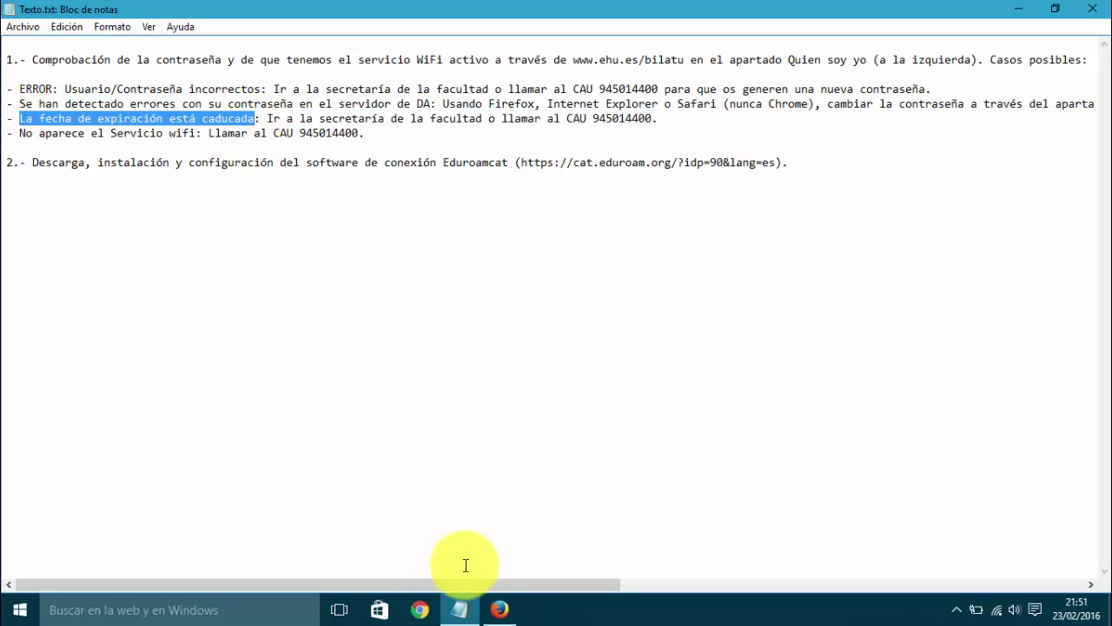
click(499, 609)
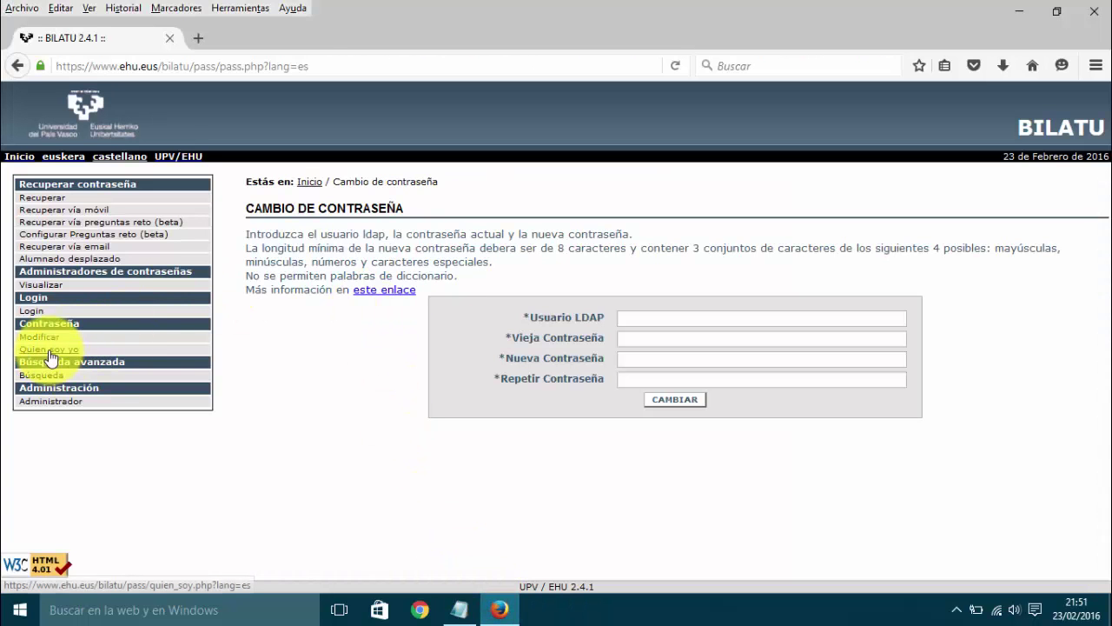
Step: Check the LDAP username and password on Quien soy yo, dismissing the remember-credentials offer
click(49, 349)
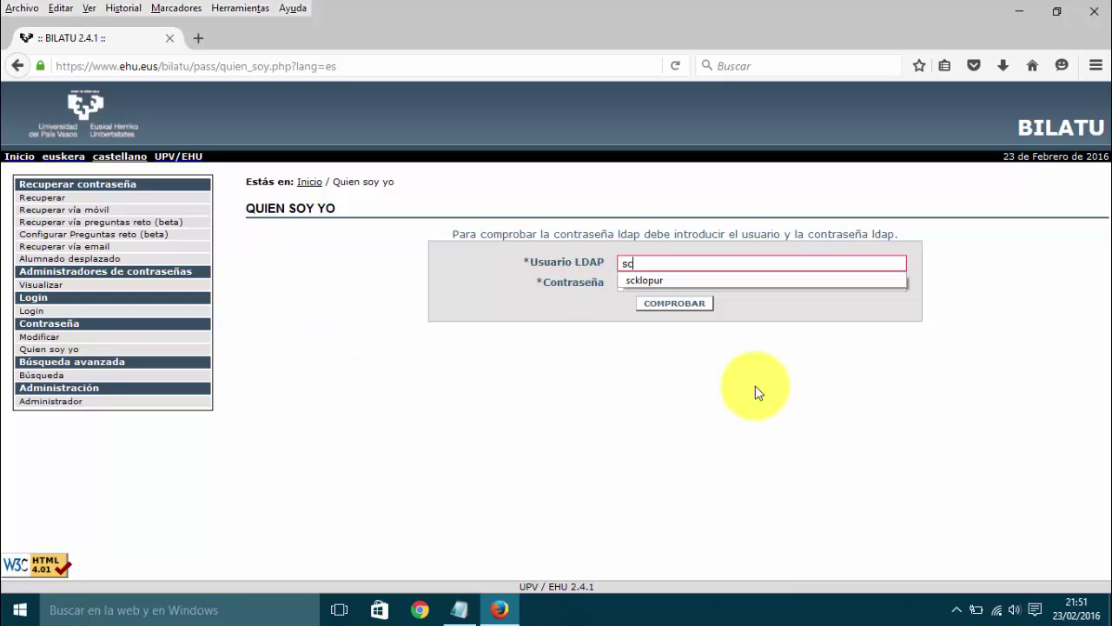
key(Tab)
text(********)
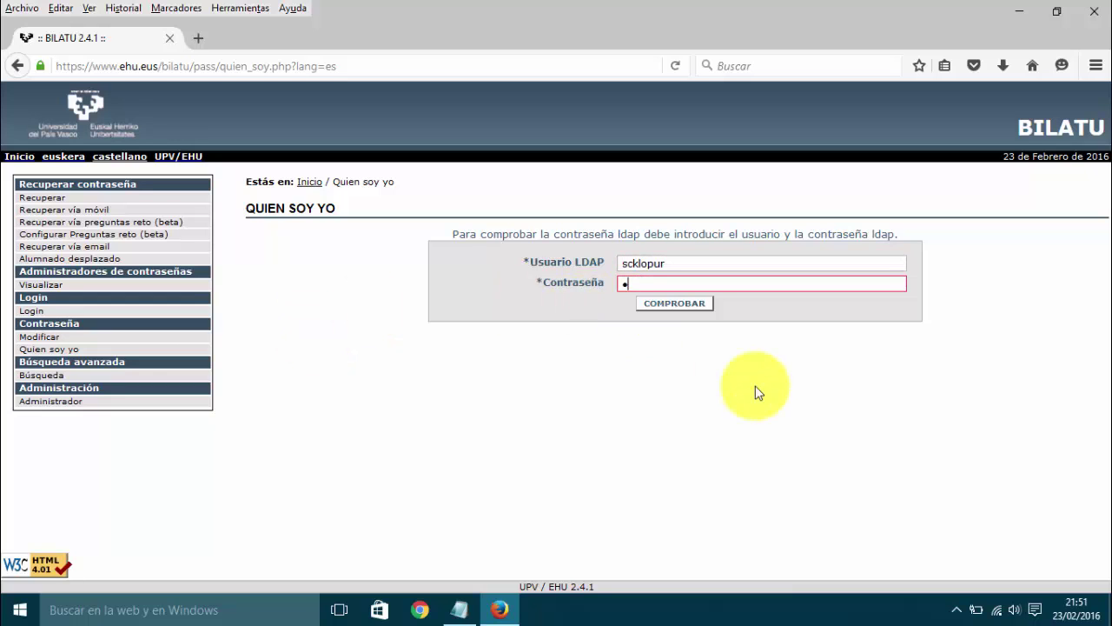
key(Return)
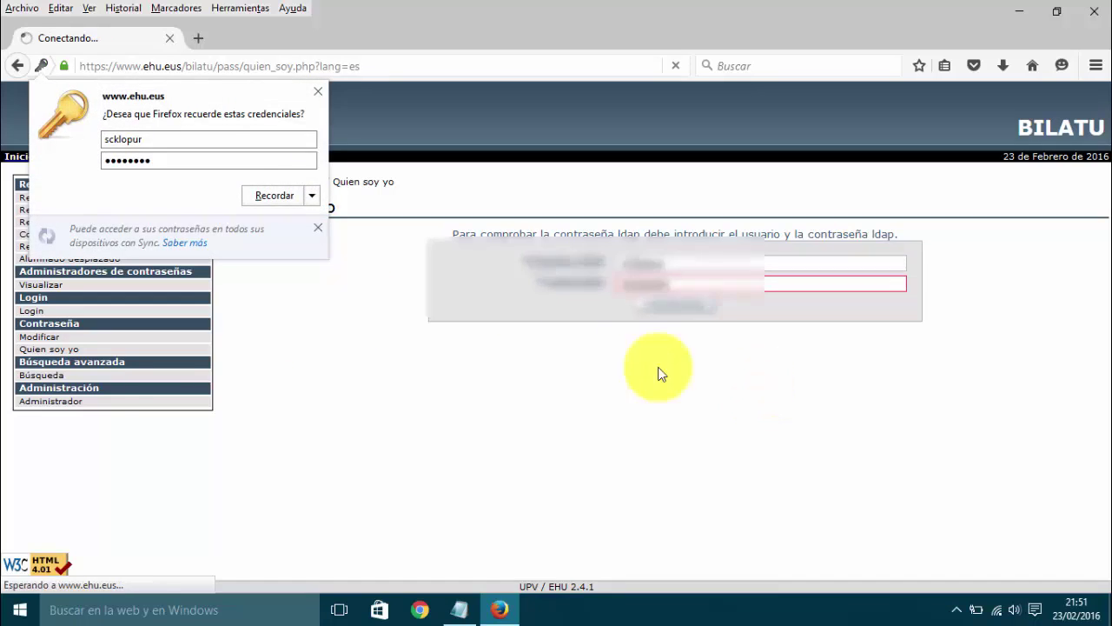
click(261, 196)
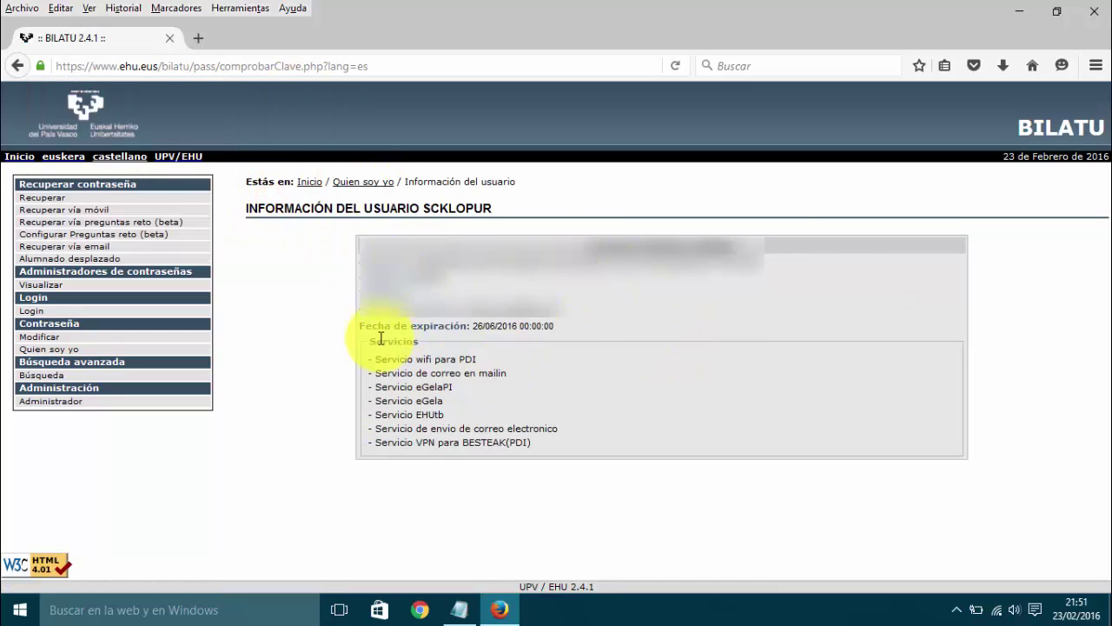
Step: Highlight the 26/06/2016 expiration date, then bring the Notepad note back
drag(358, 324, 568, 326)
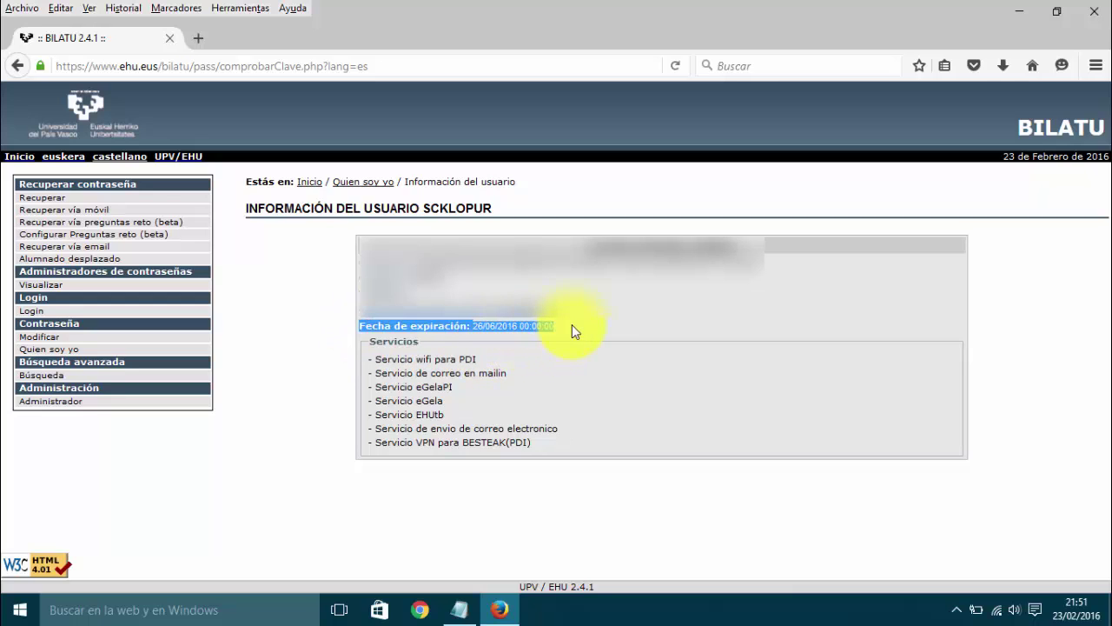
click(514, 326)
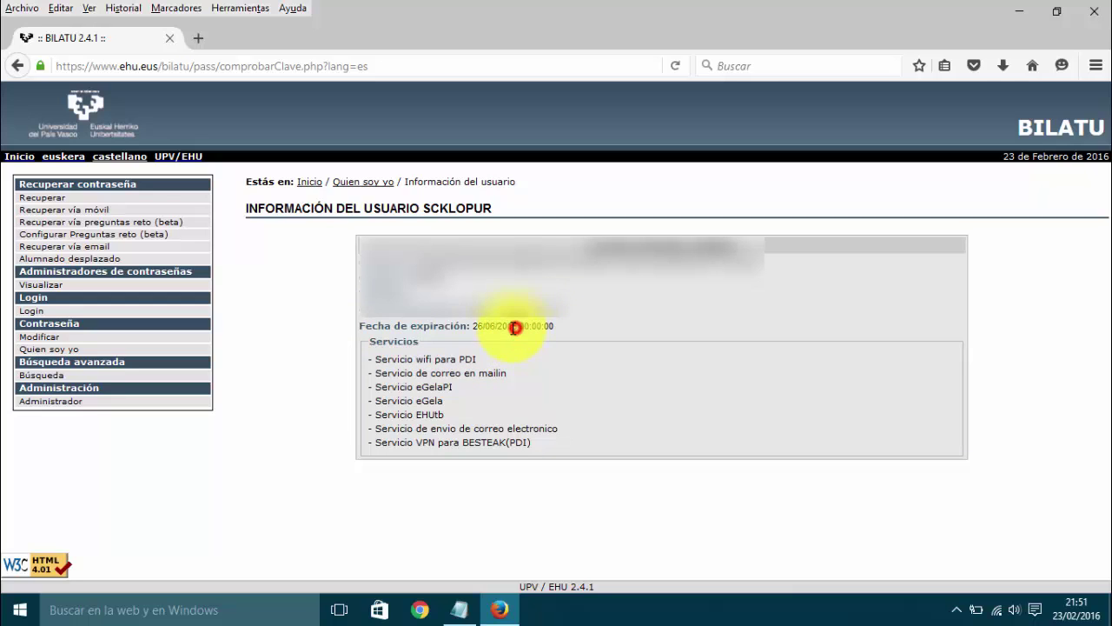
drag(474, 326, 521, 325)
click(569, 328)
click(457, 608)
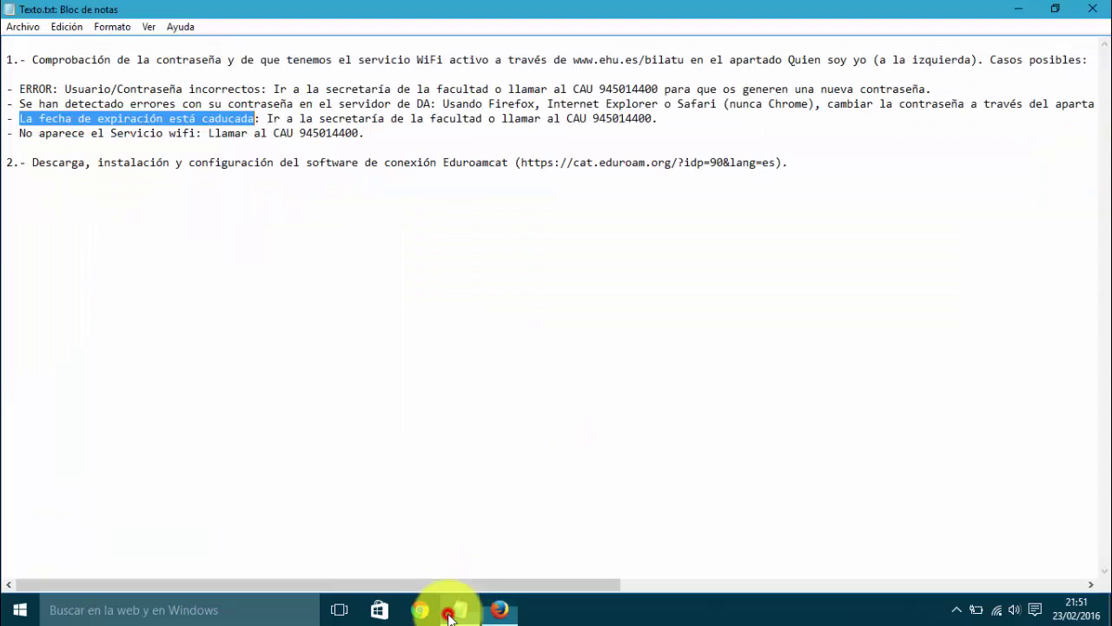
Step: Highlight the CAU phone number on the note's expired-date line, then return to the BILATU page
click(286, 130)
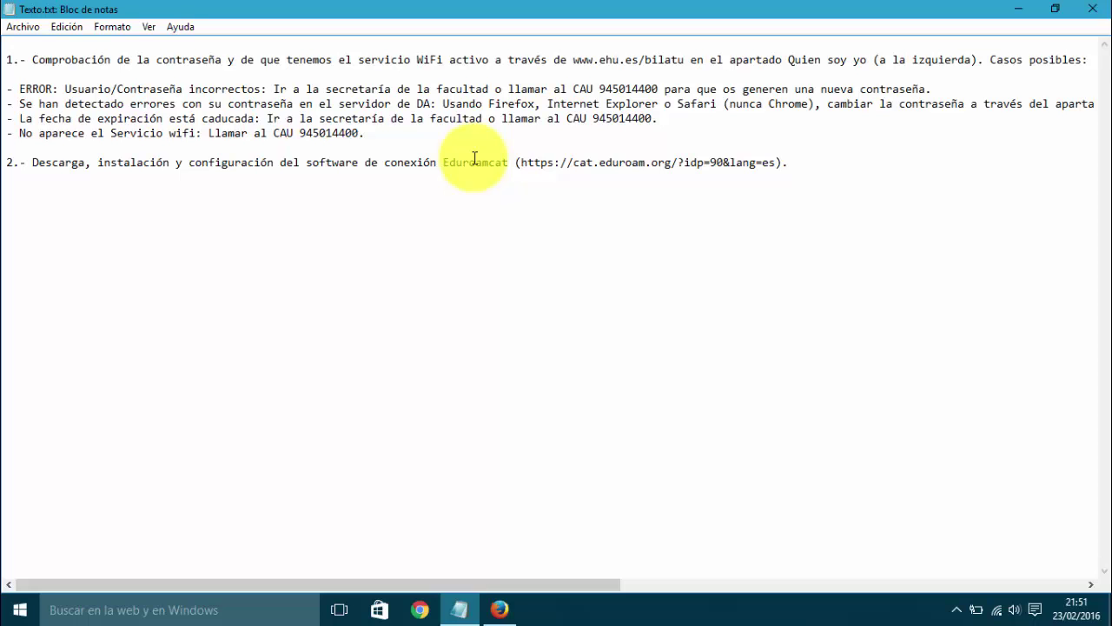
double_click(613, 118)
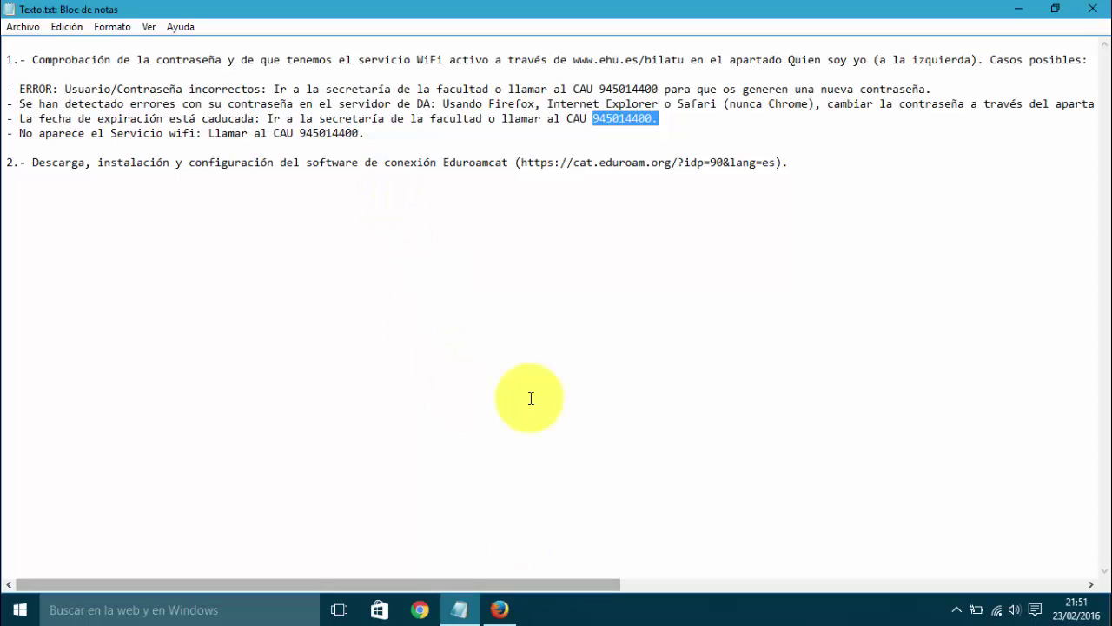
click(499, 609)
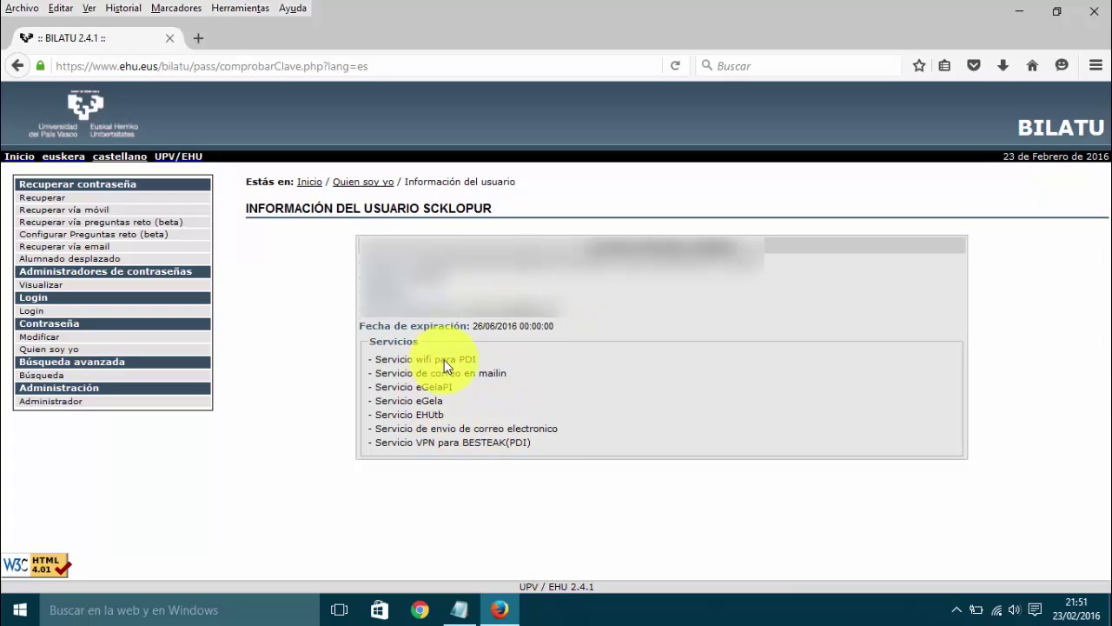
Step: Highlight 'Servicio wifi para PDI' in the Servicios list, then bring Notepad forward
drag(482, 362, 382, 364)
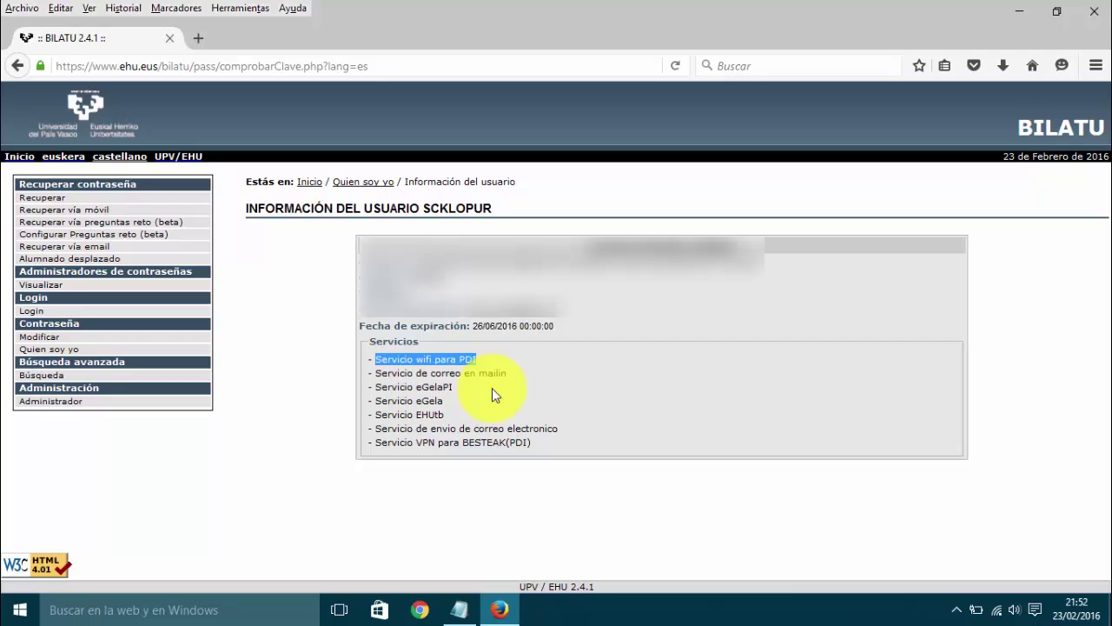
click(459, 609)
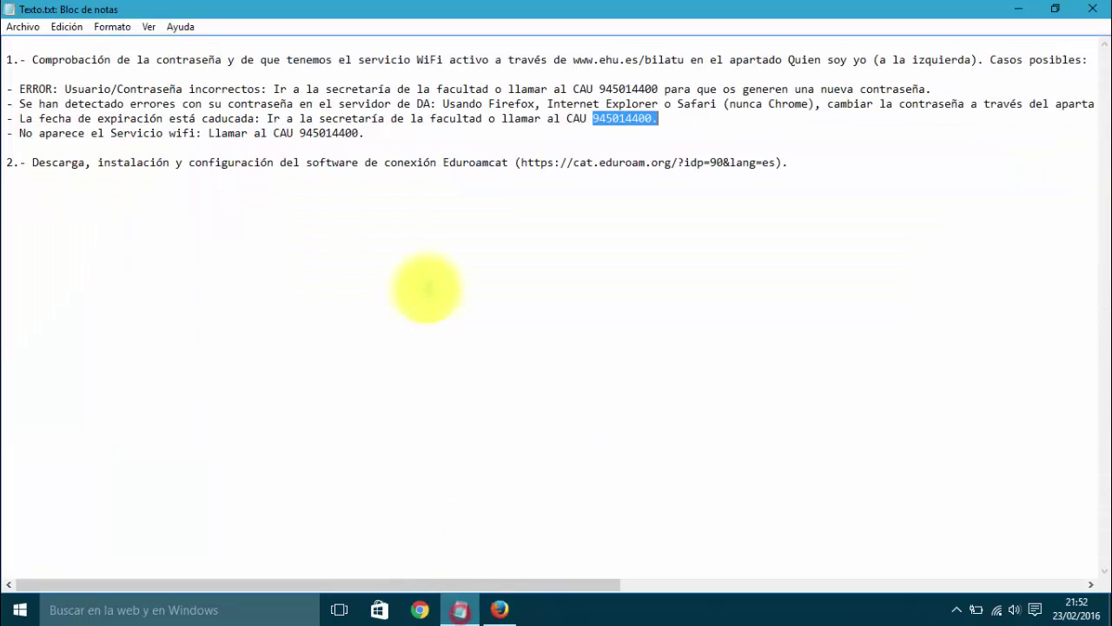
double_click(326, 134)
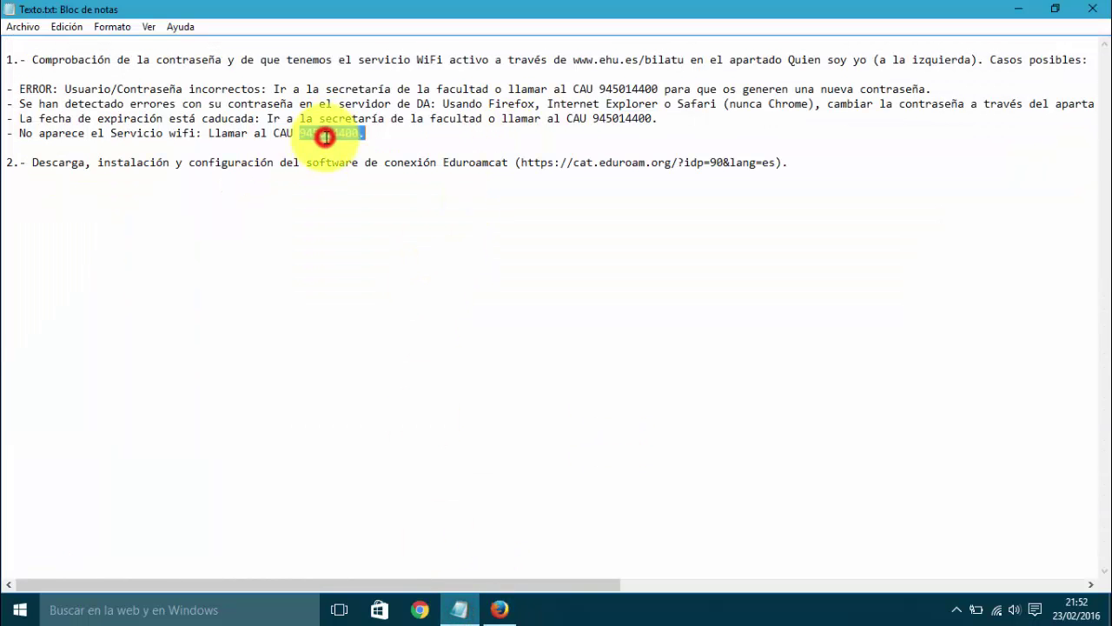
click(397, 140)
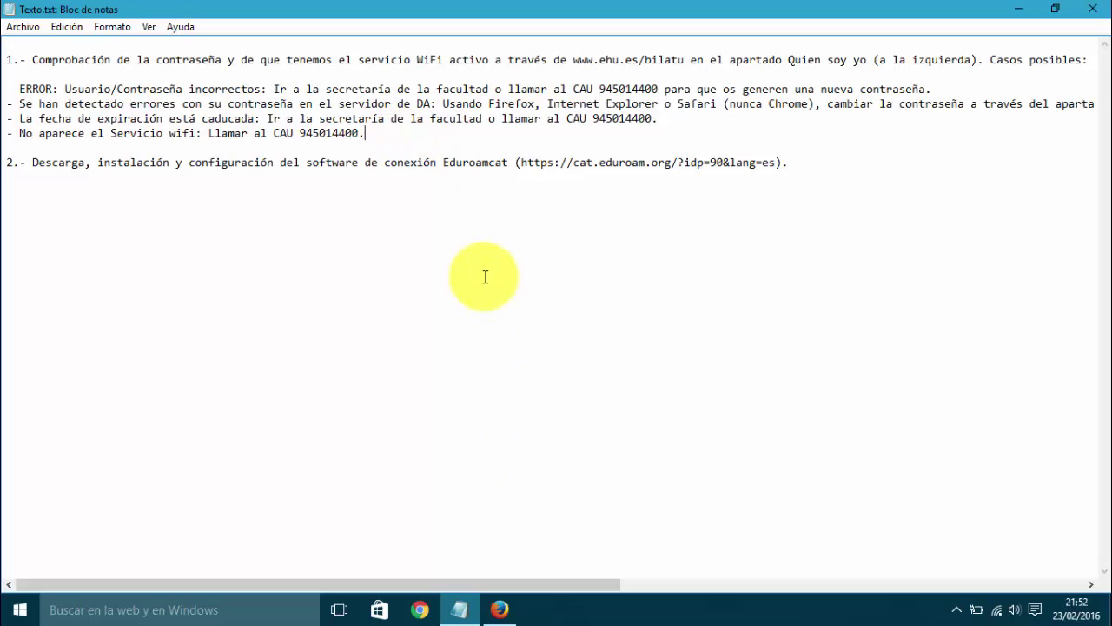
drag(365, 133, 9, 87)
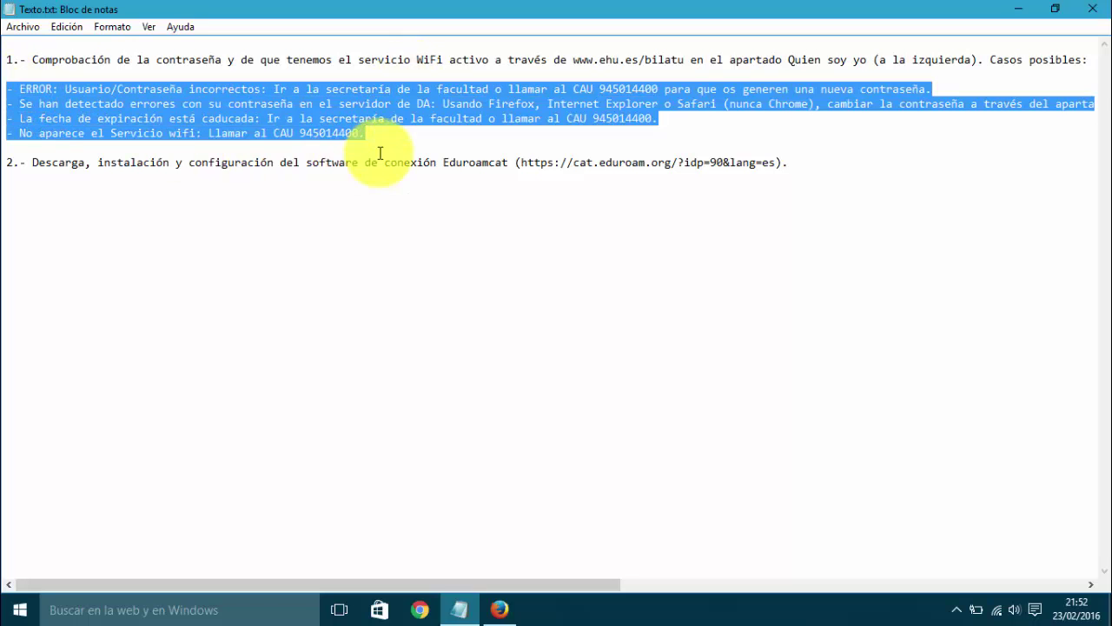
drag(776, 162, 520, 164)
key(ctrl+c)
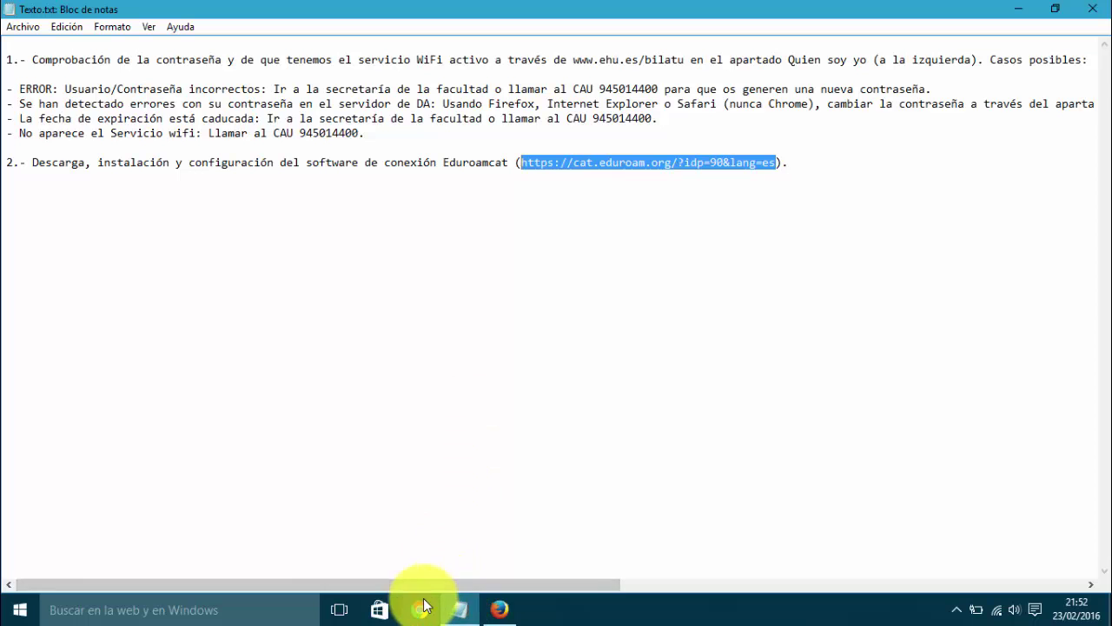
Step: In Firefox, replace the BILATU address with the eduroam CAT link using 'Pegar e ir'
click(499, 609)
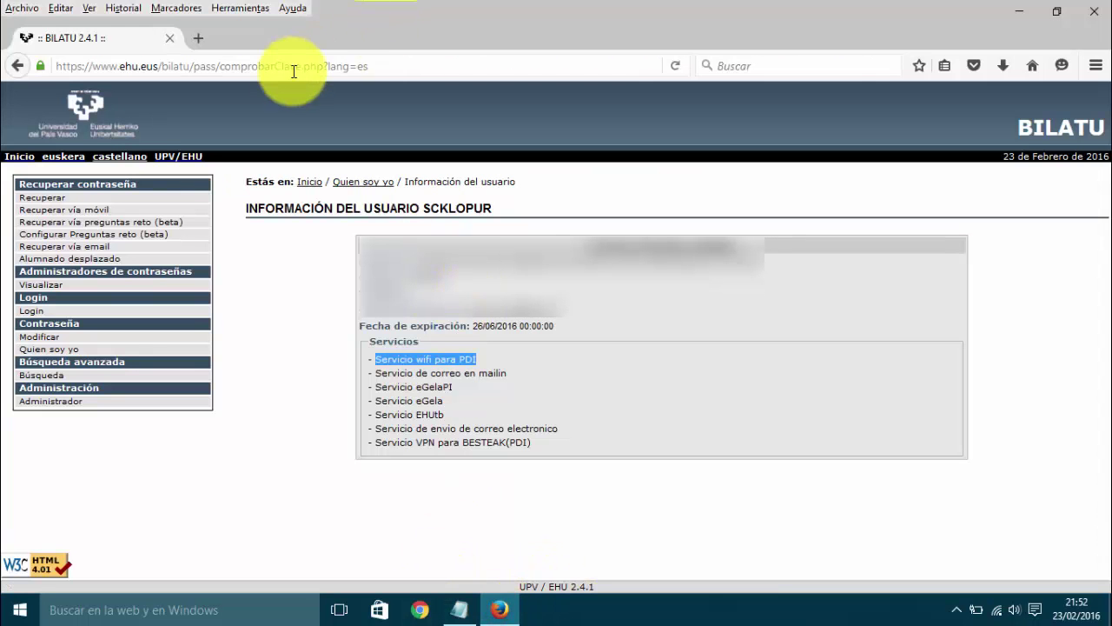
click(344, 65)
right_click(252, 64)
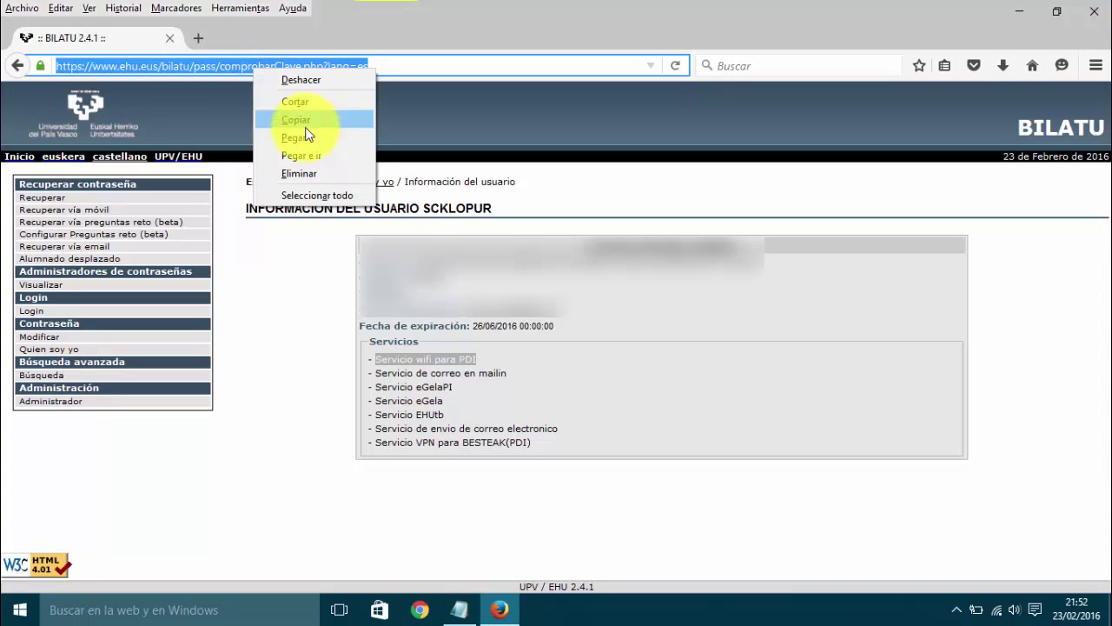
click(286, 154)
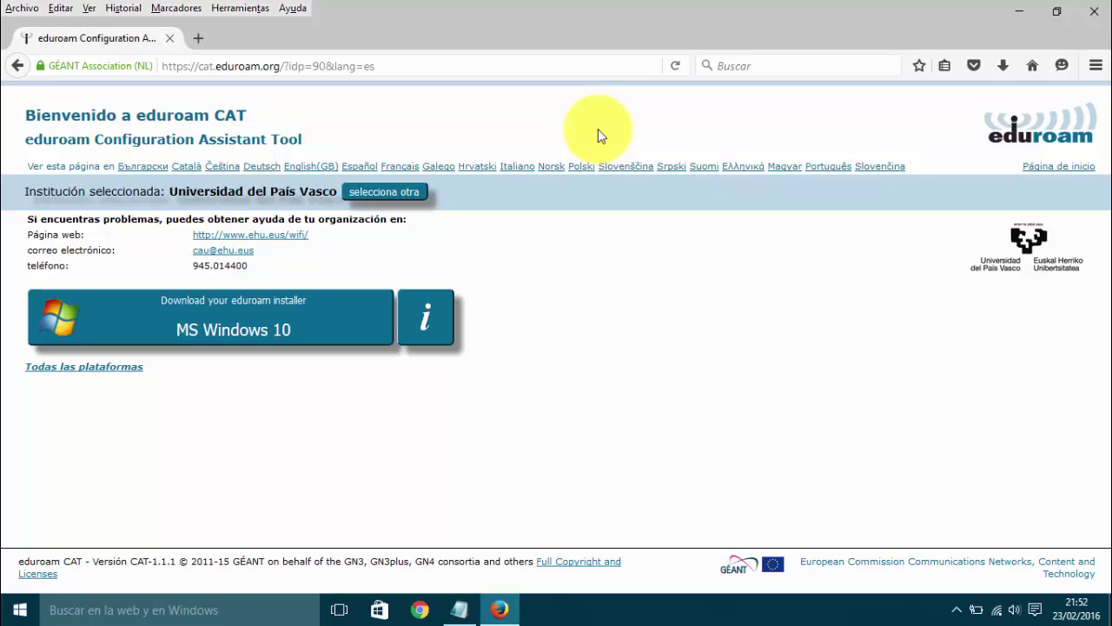
Step: Under 'Todas las plataformas', choose MS Windows 10 and continue to download eduroam-W10-UdPV.exe
click(113, 375)
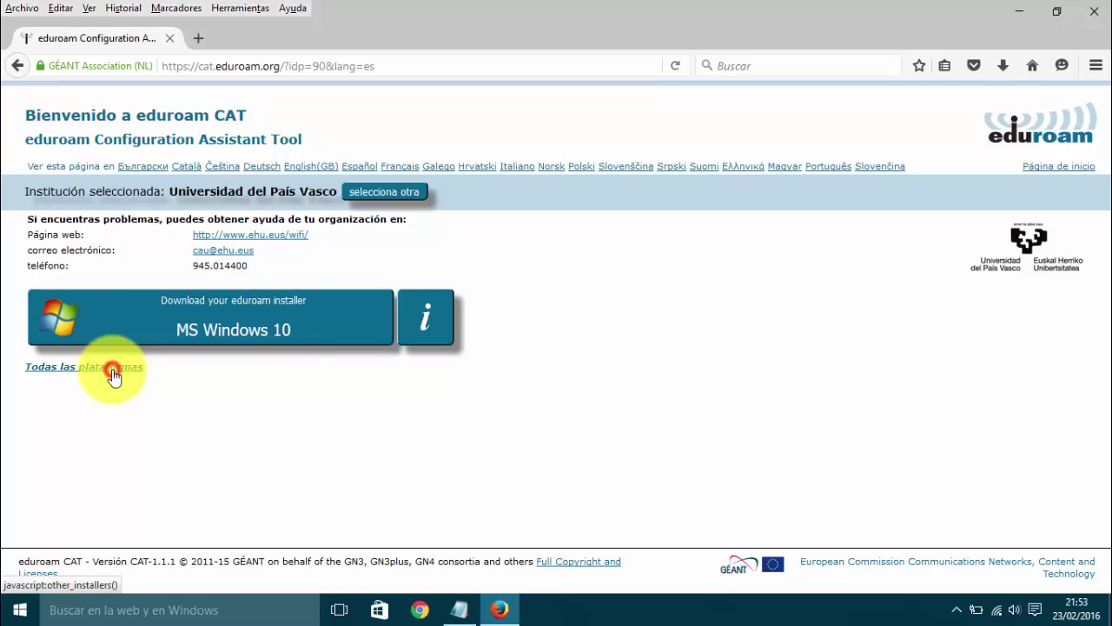
scroll(405, 297, down, 2)
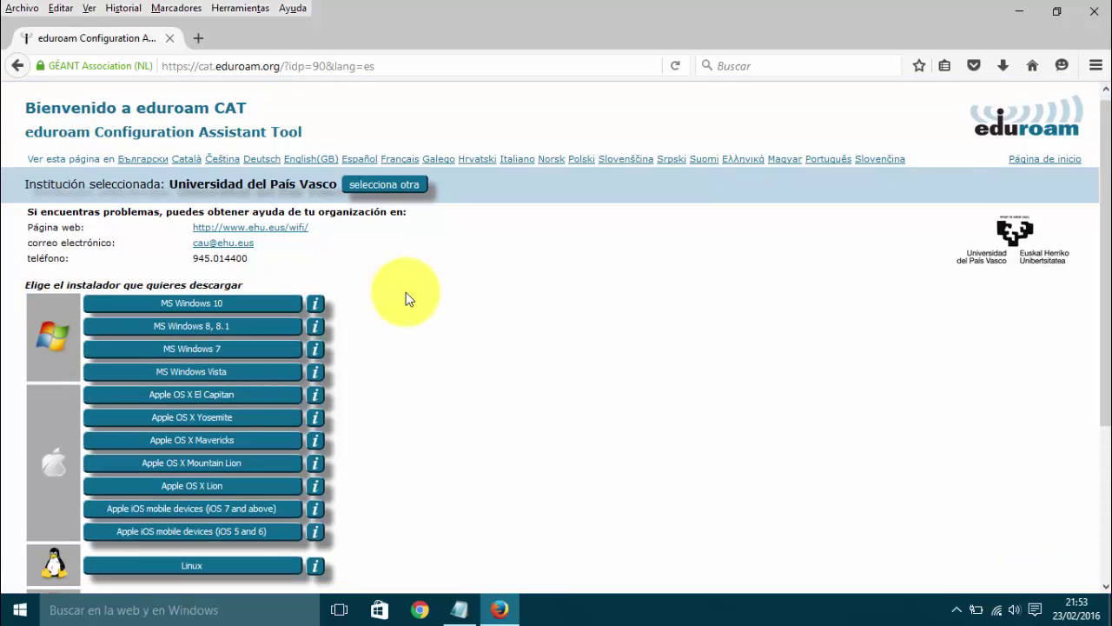
scroll(405, 297, down, 1)
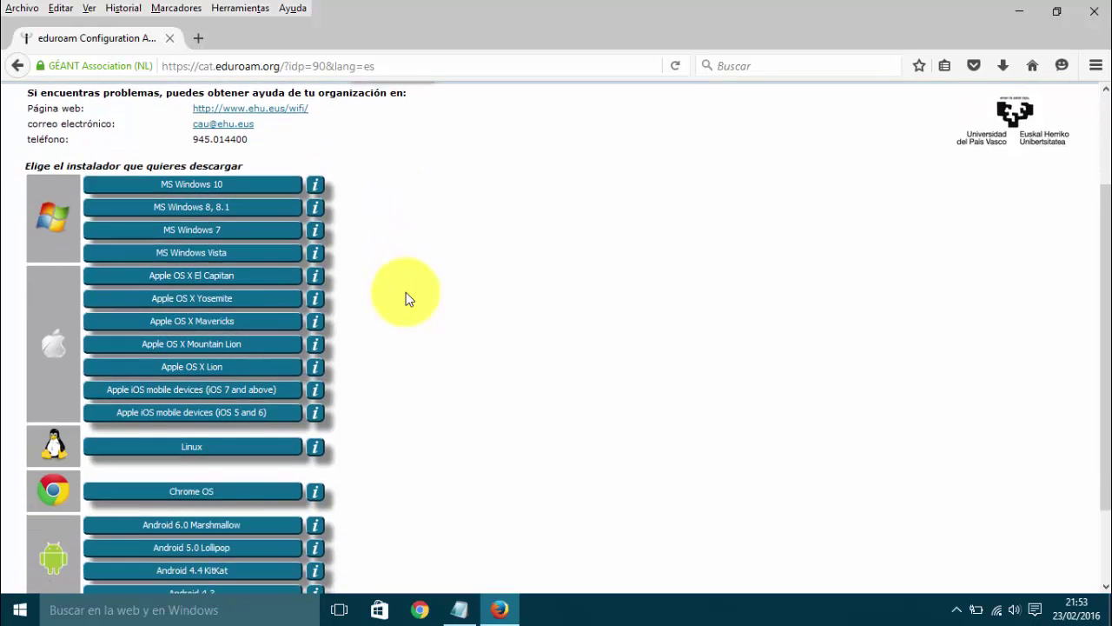
scroll(406, 292, up, 1)
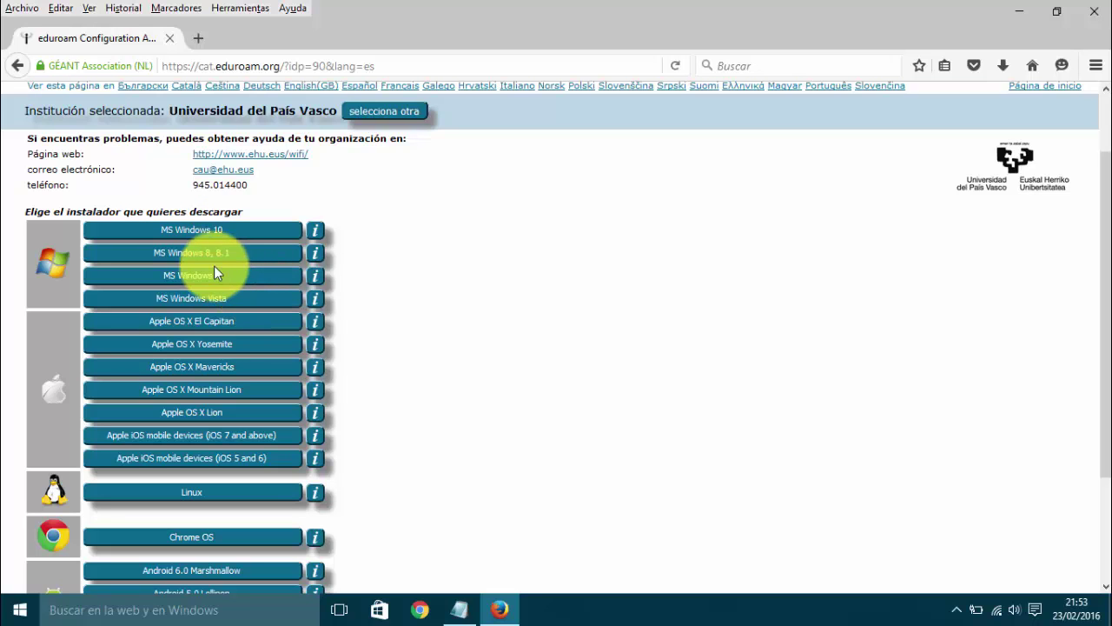
click(224, 227)
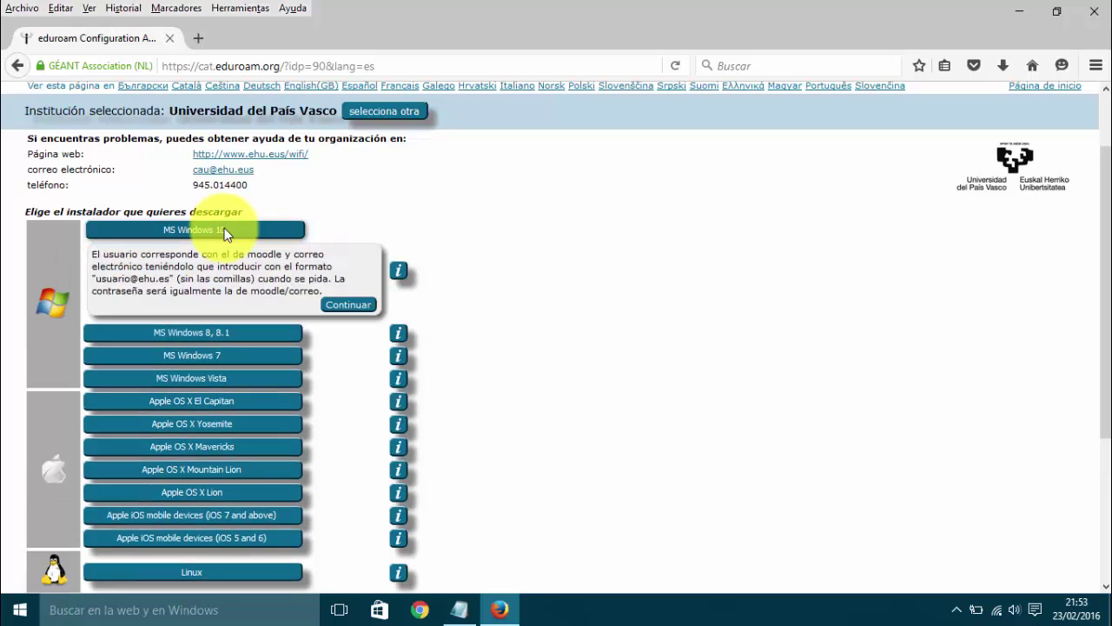
click(348, 306)
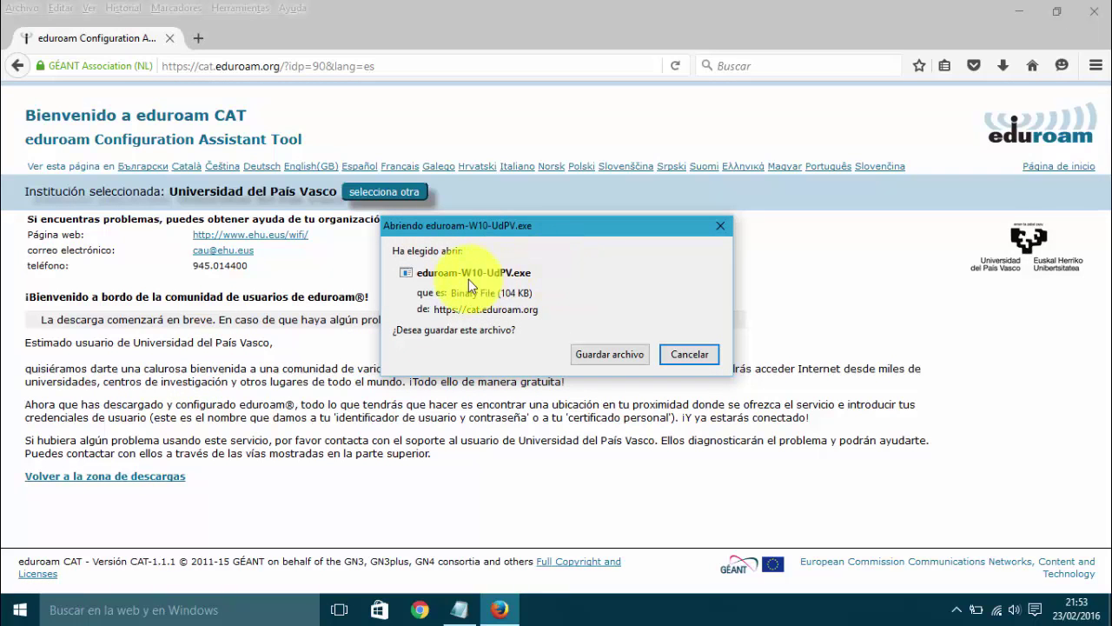
Step: Save eduroam-W10-UdPV.exe, show it in the Descargas folder, and minimize Firefox and Notepad
click(609, 354)
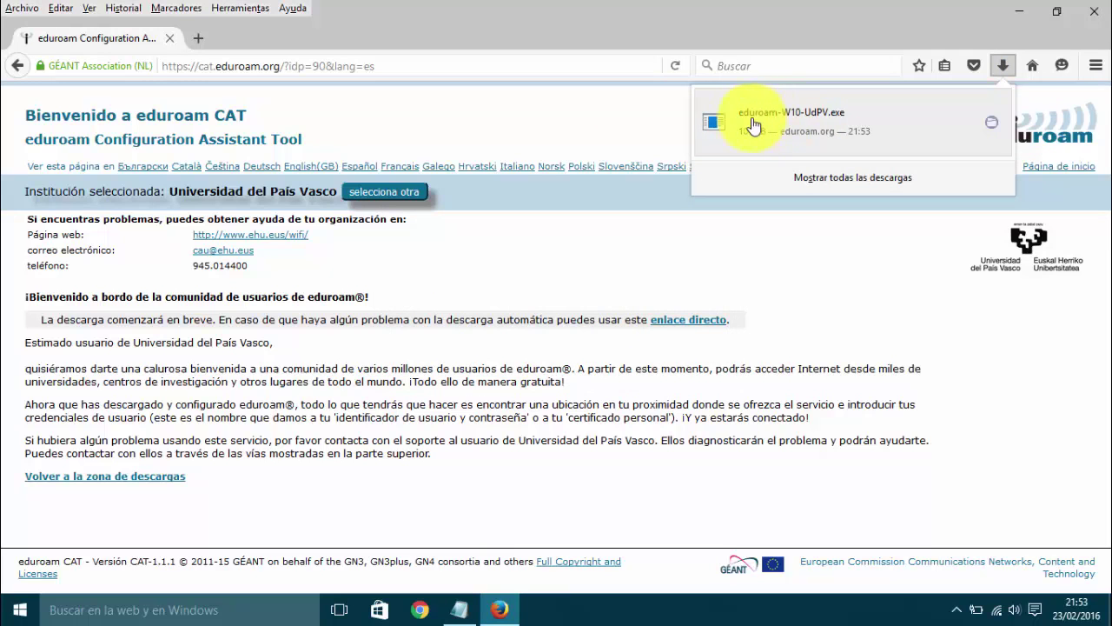
click(991, 123)
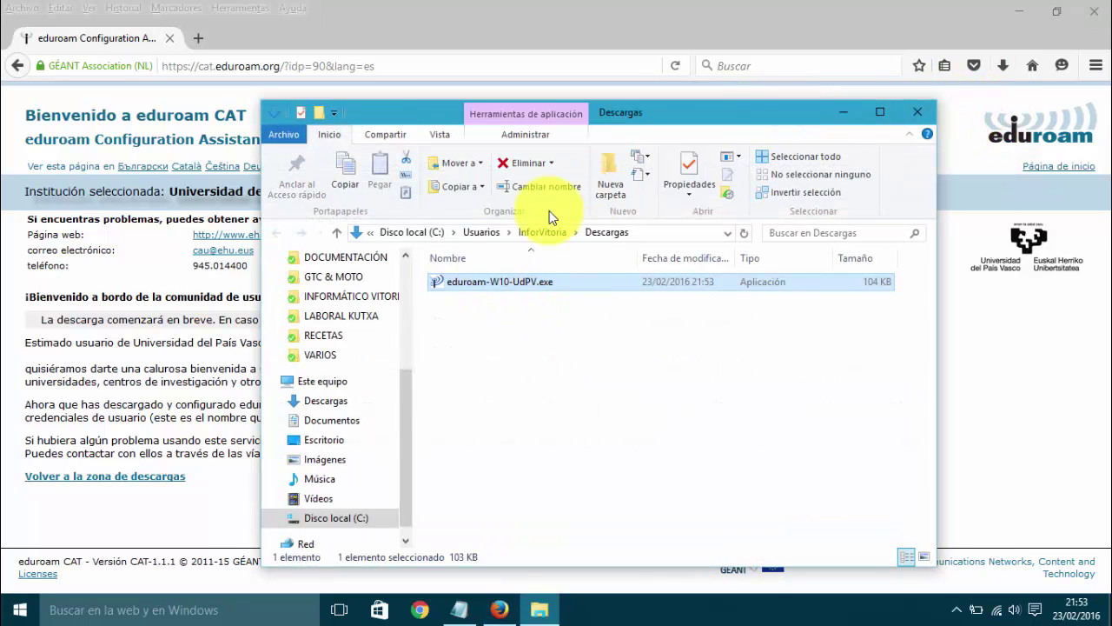
click(994, 9)
click(1018, 10)
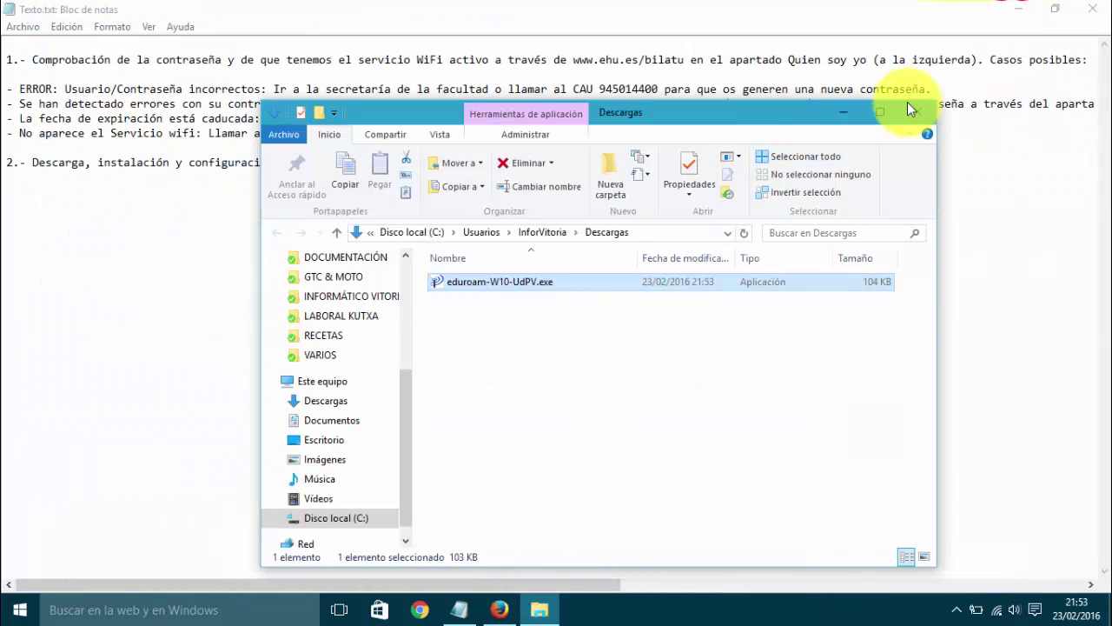
click(1020, 10)
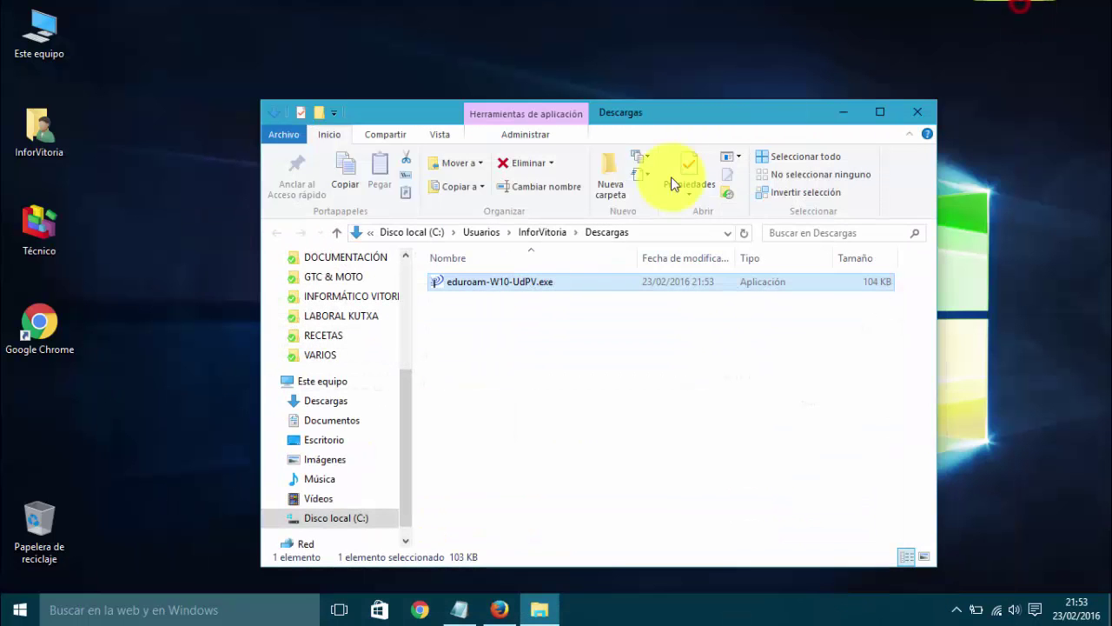
Step: Run eduroam-W10-UdPV.exe as administrator and minimize the Descargas folder window
double_click(476, 287)
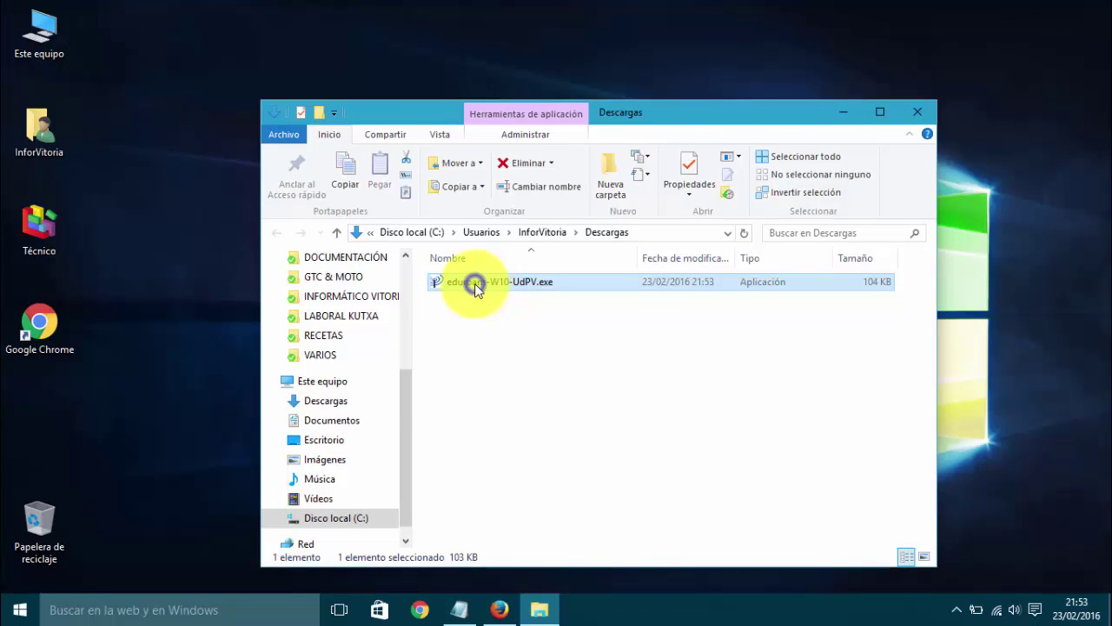
right_click(474, 283)
click(588, 281)
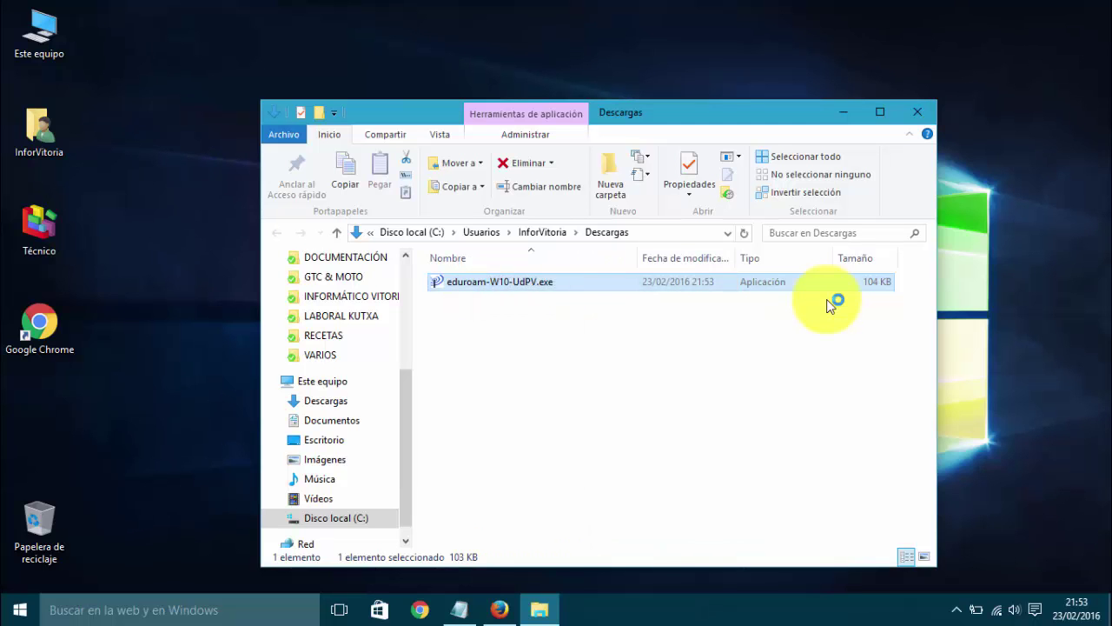
click(843, 112)
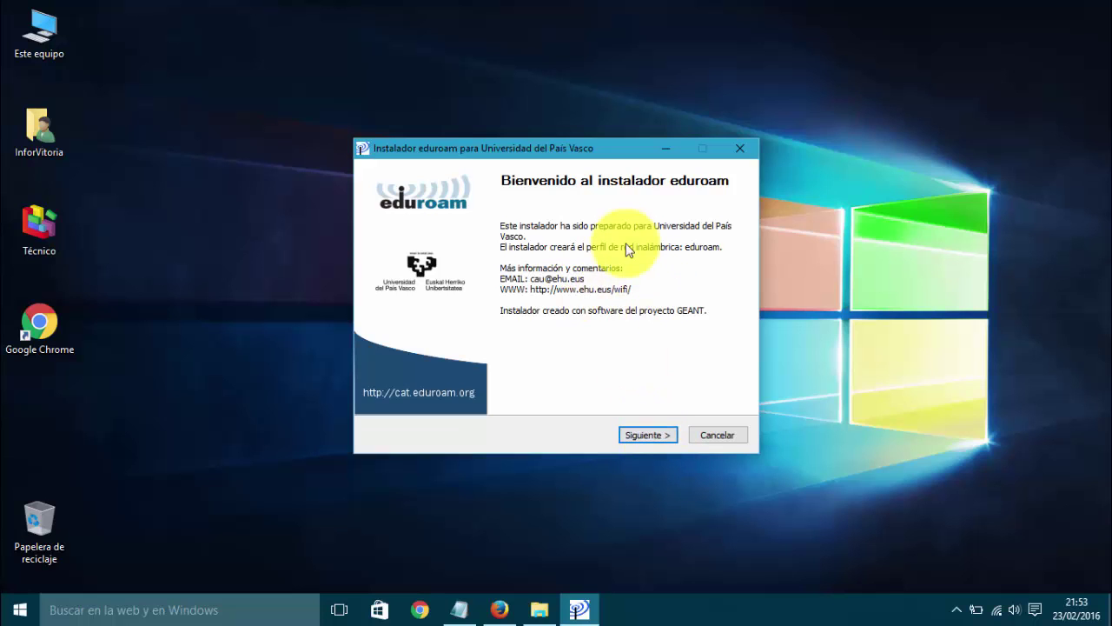
Step: Go through the installer, confirming UPV/EHU membership, and finish the eduroam profile installation
click(641, 433)
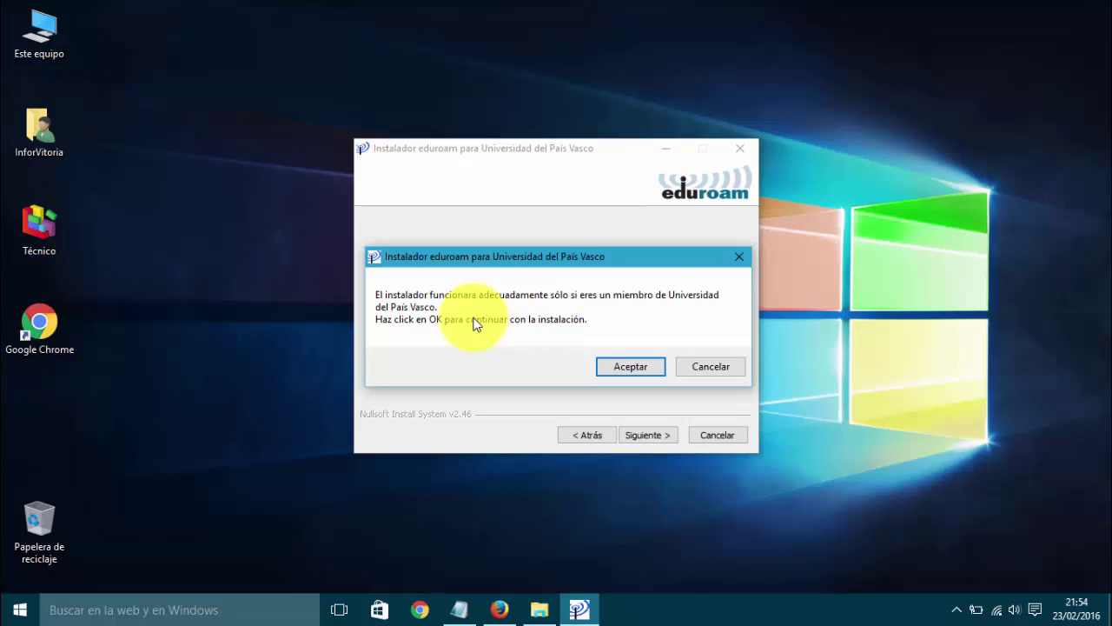
click(630, 367)
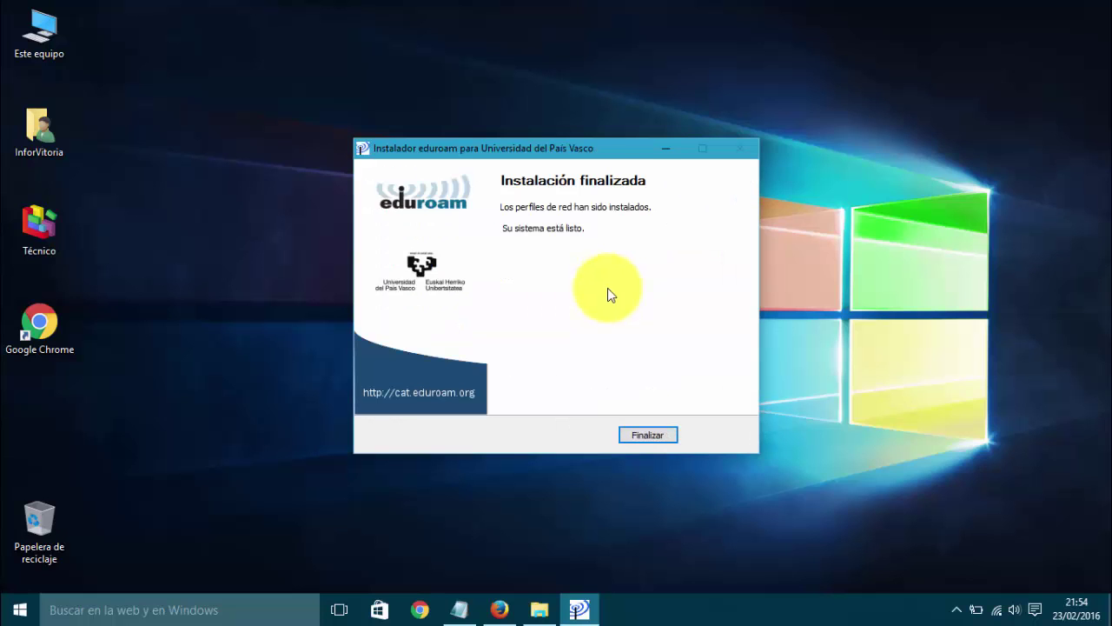
click(646, 436)
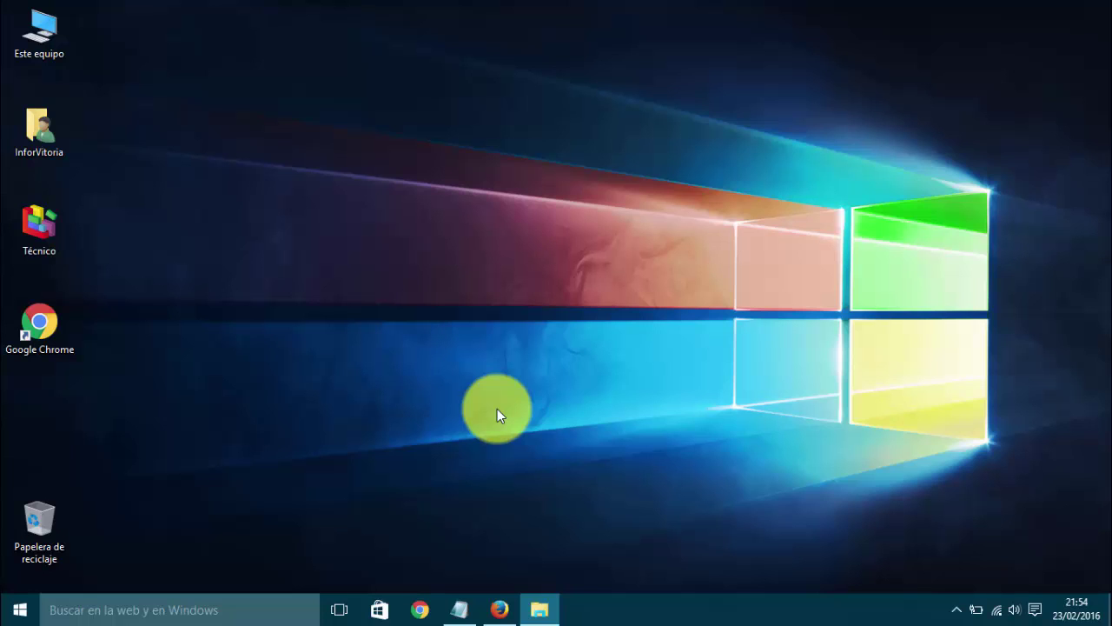
Step: View the nearby Wi-Fi networks from the tray, then restore the Texto.txt note in Notepad
click(998, 610)
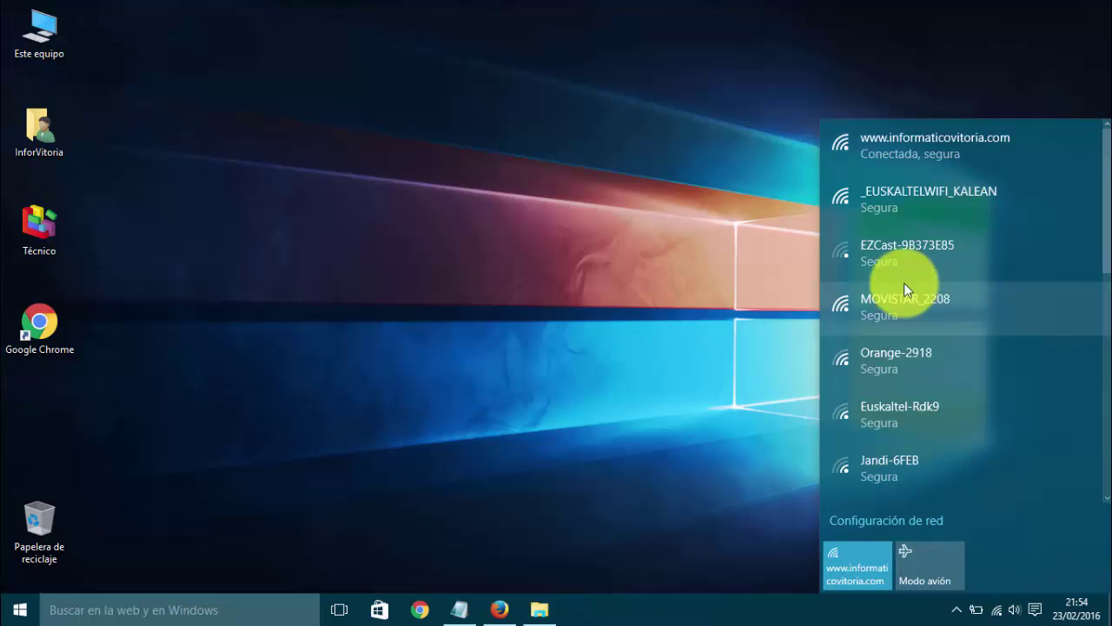
click(555, 207)
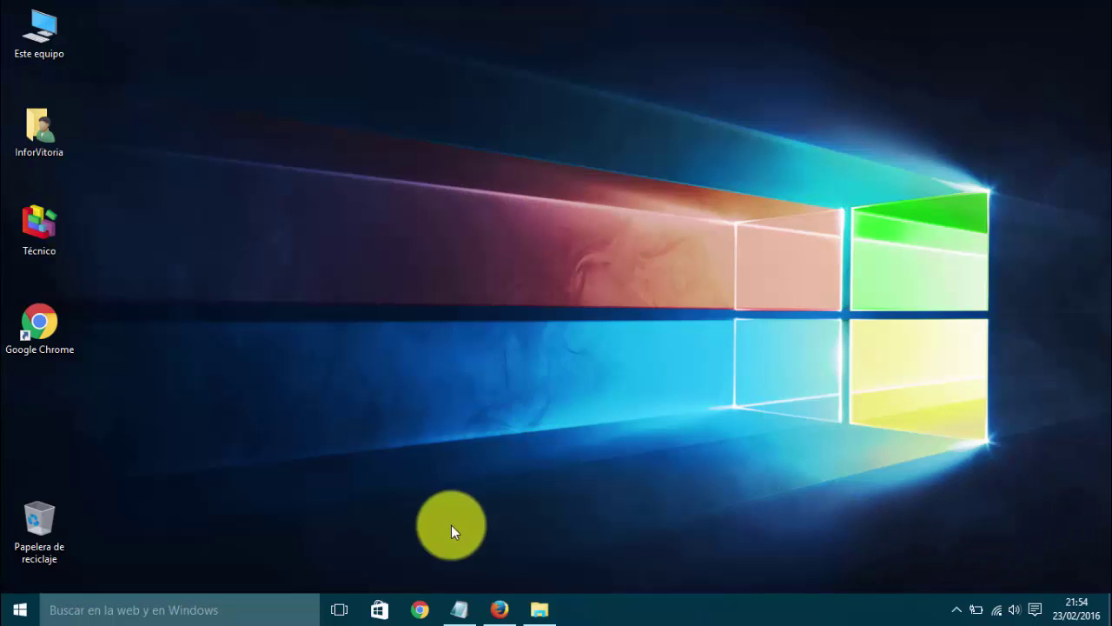
click(459, 608)
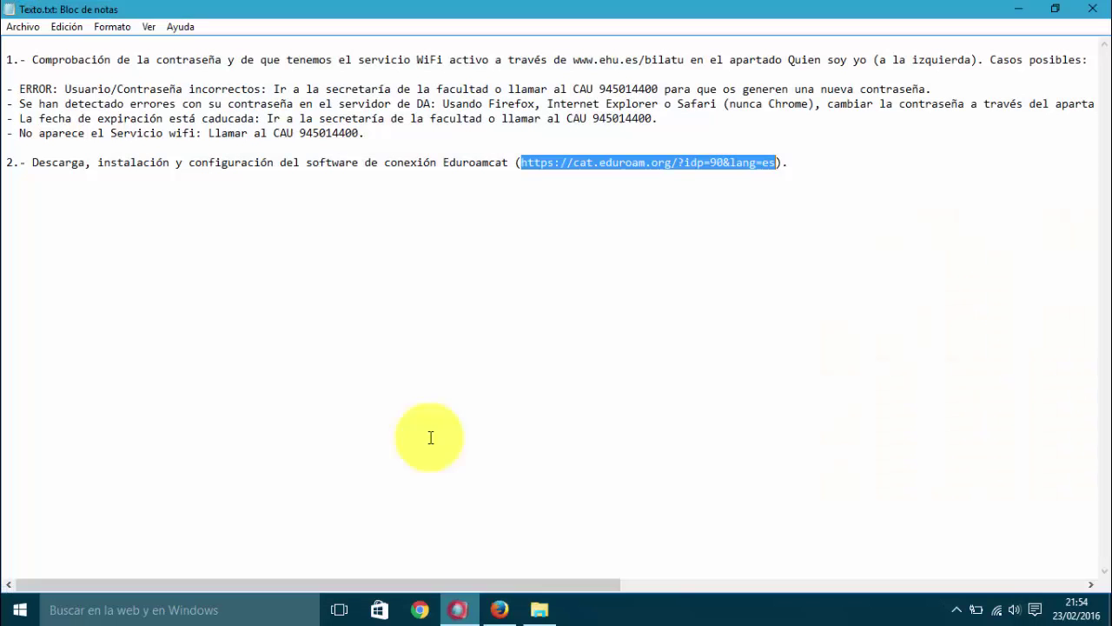
Step: Replace the note with a USUARIO line giving two example ehu.es login formats
drag(830, 167, 7, 7)
key(BackSpace)
text(US)
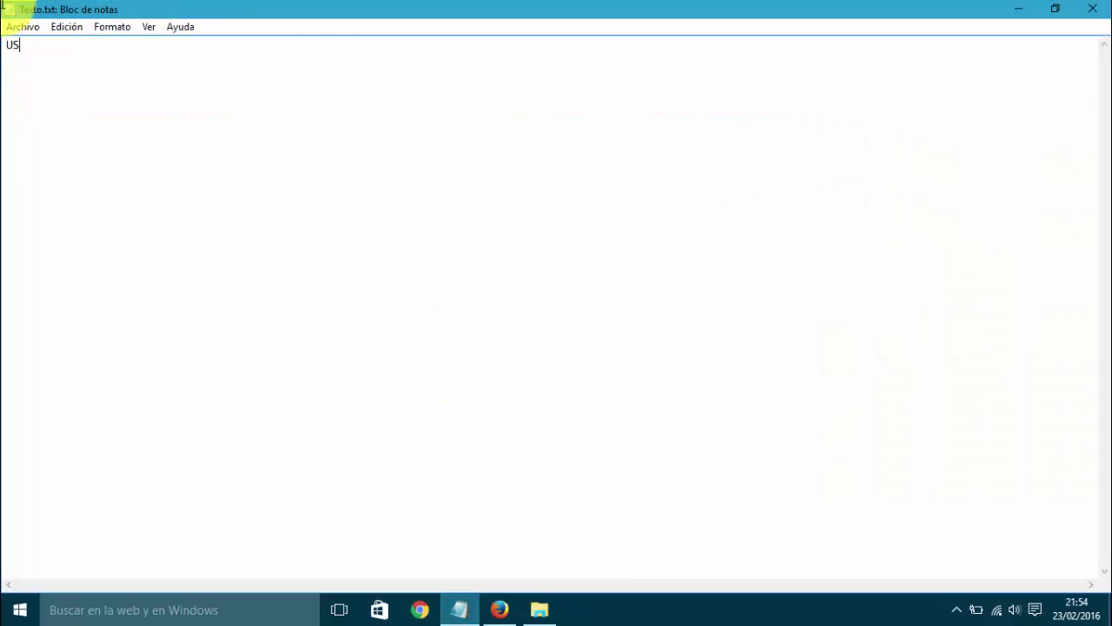
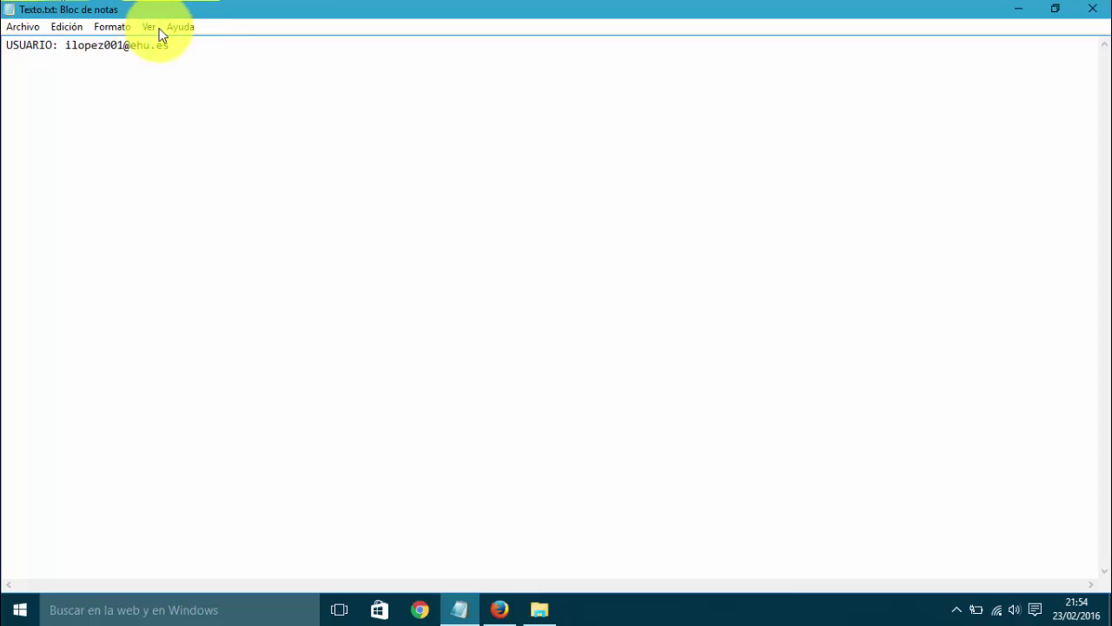
drag(194, 43, 67, 48)
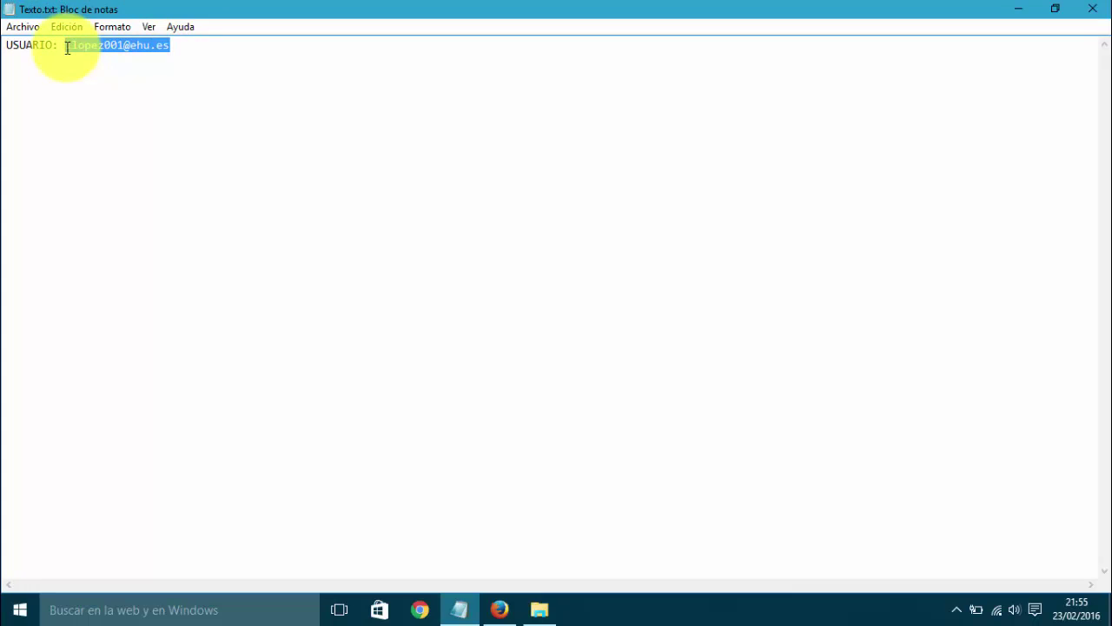
click(186, 45)
key(Return)
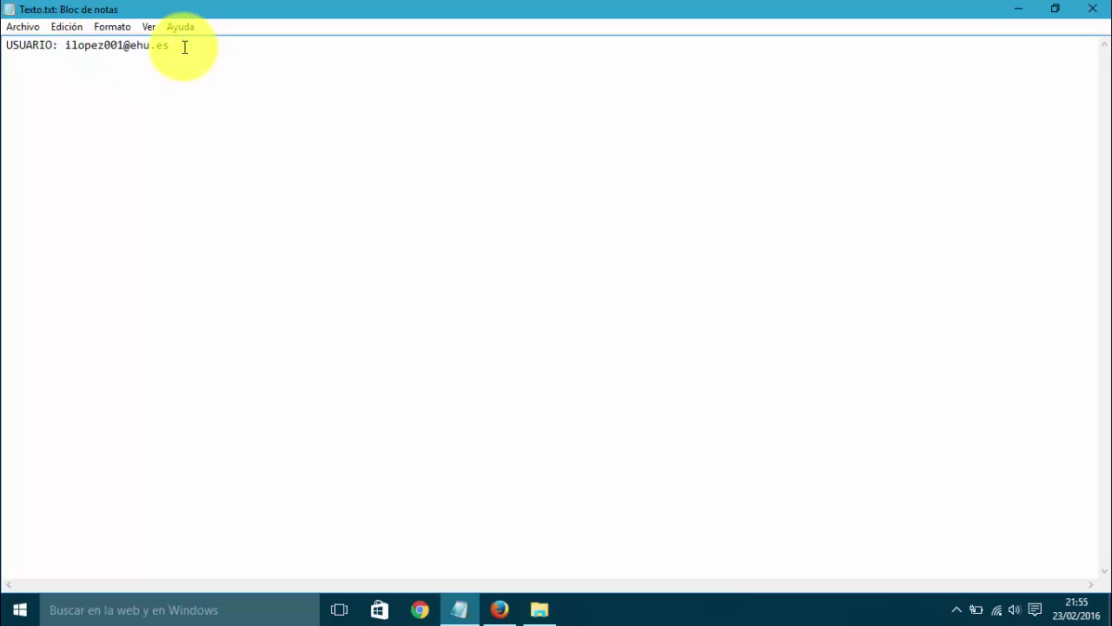
Step: Add a CONTRASEÑA line with a sample password after a blank line
key(Return)
key(Return)
text(CONTRASEÑA: )
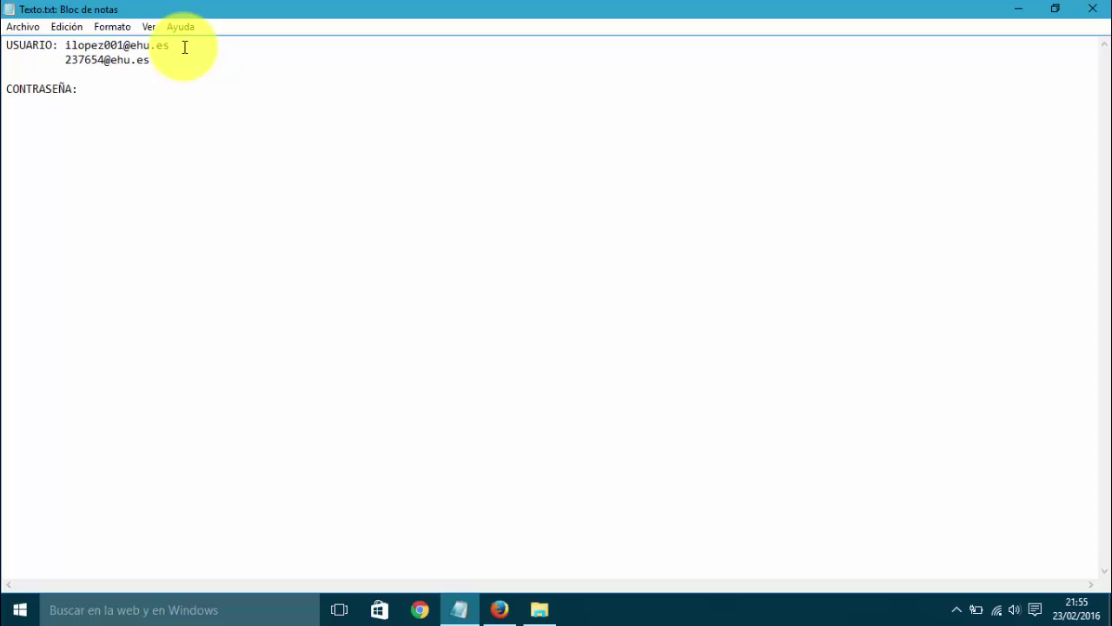
text(nuestracontraseña)
key(BackSpace)
key(BackSpace)
key(BackSpace)
text(ña)
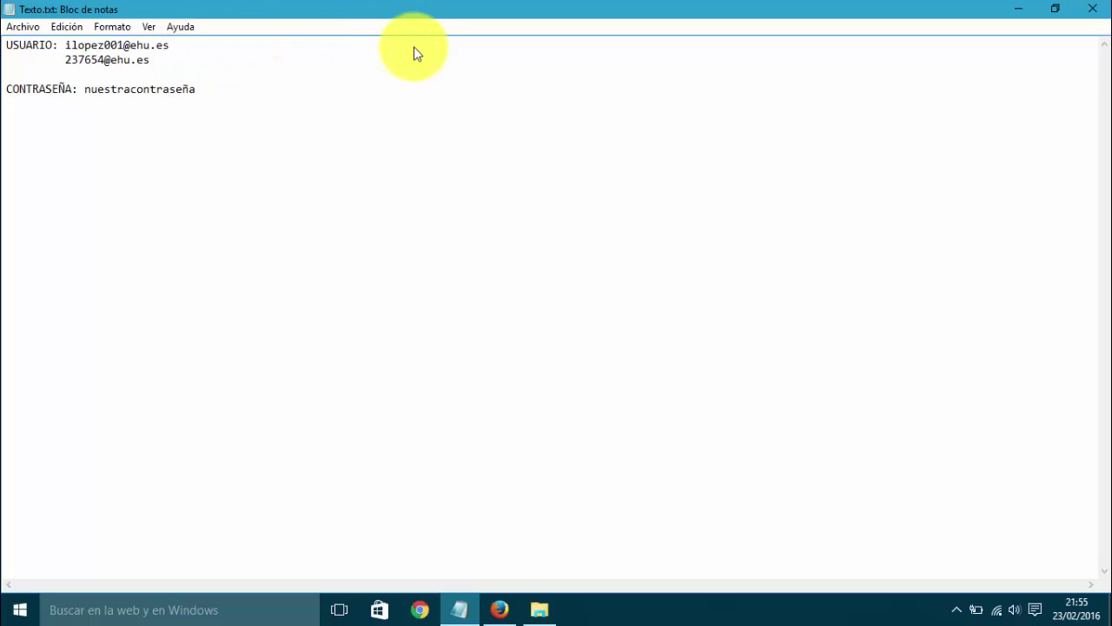